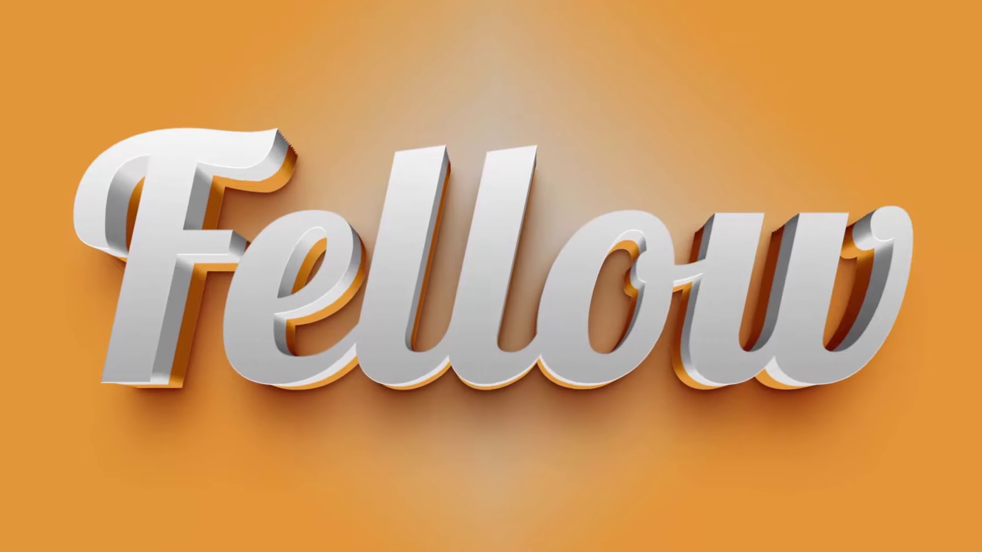
Create a new 2000 × 1200 px, 72 ppi document with a white background
key("ctrl+n")
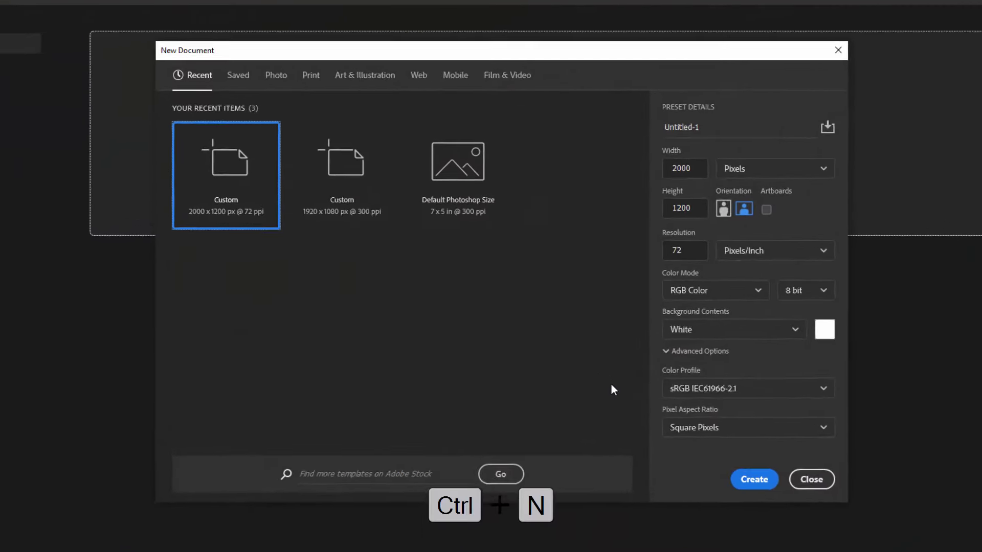
left_click(724, 164)
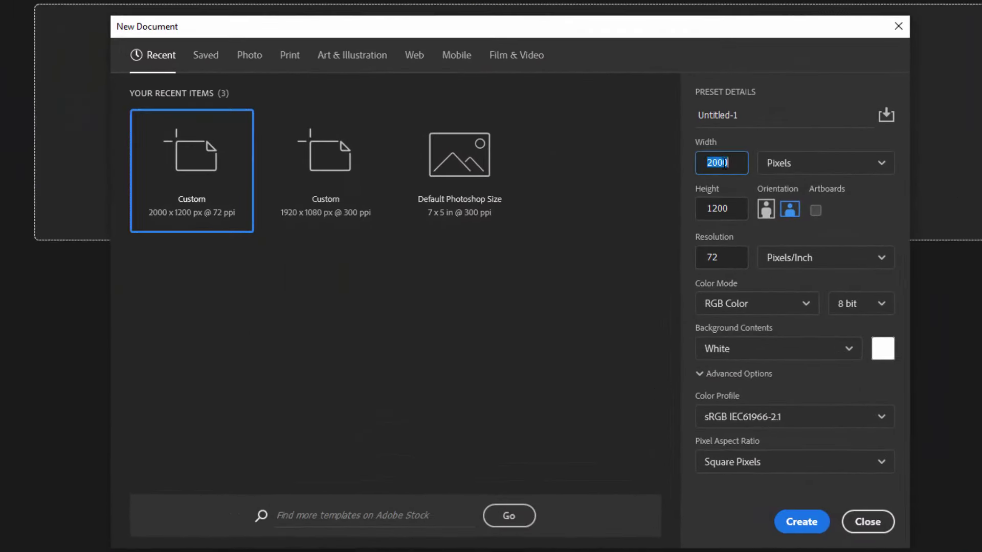
left_click(719, 208)
left_click(714, 265)
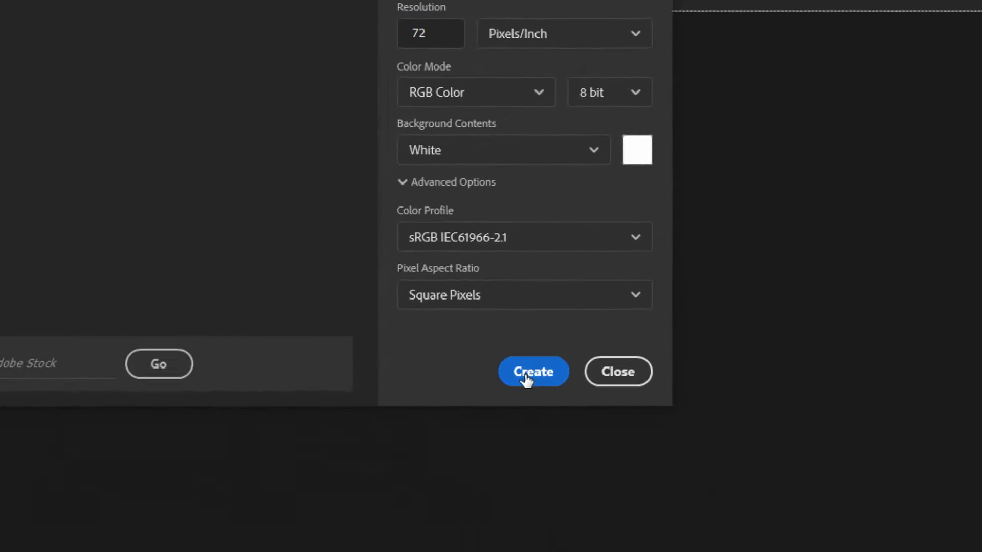
left_click(526, 375)
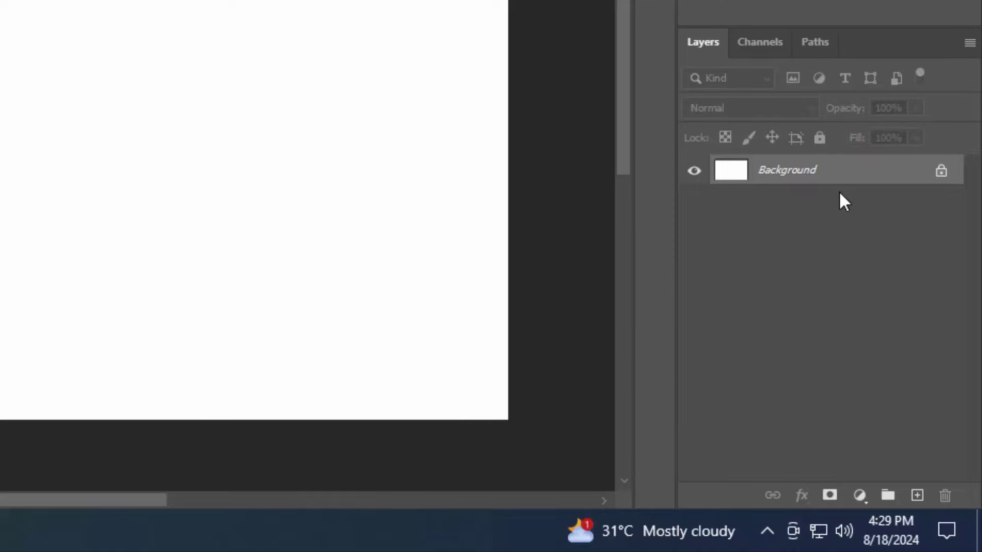
Unlock the Background layer and add a Gradient Fill layer from the black-to-white preset
left_click(940, 171)
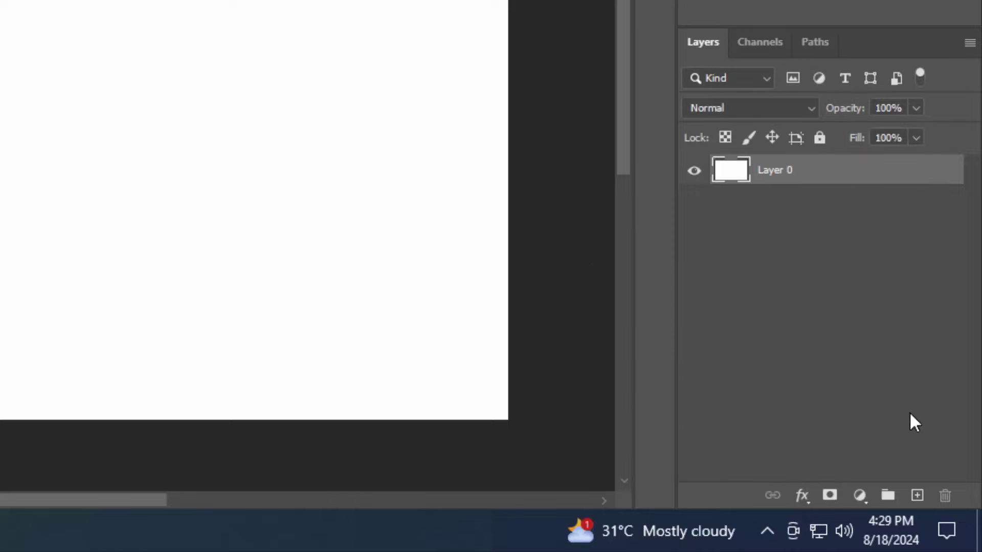
left_click(863, 496)
left_click(892, 137)
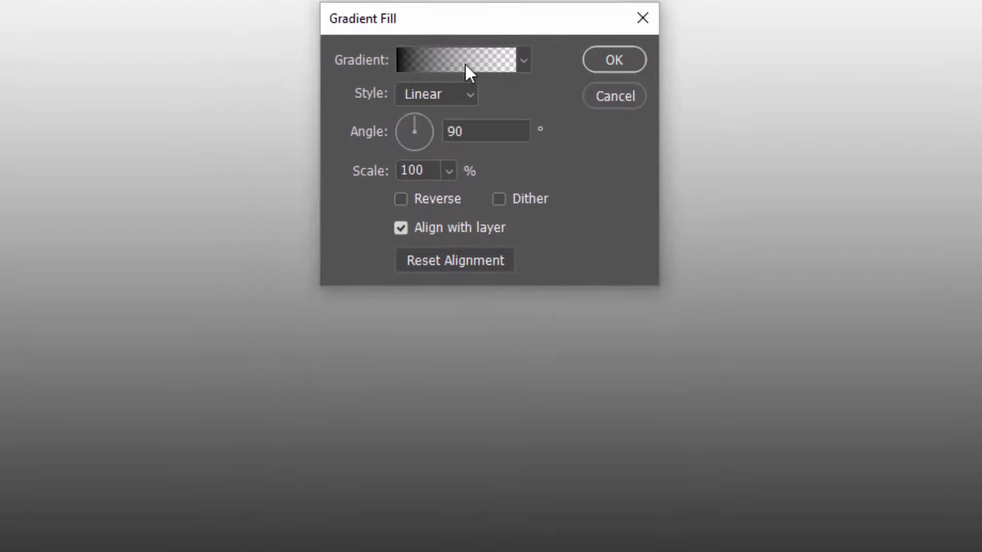
left_click(386, 13)
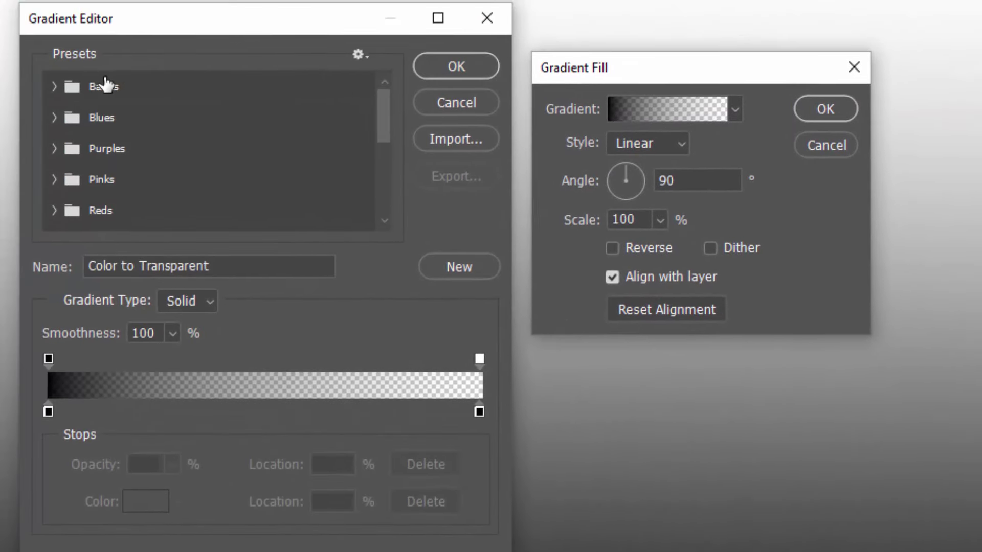
left_click(54, 87)
left_click(149, 119)
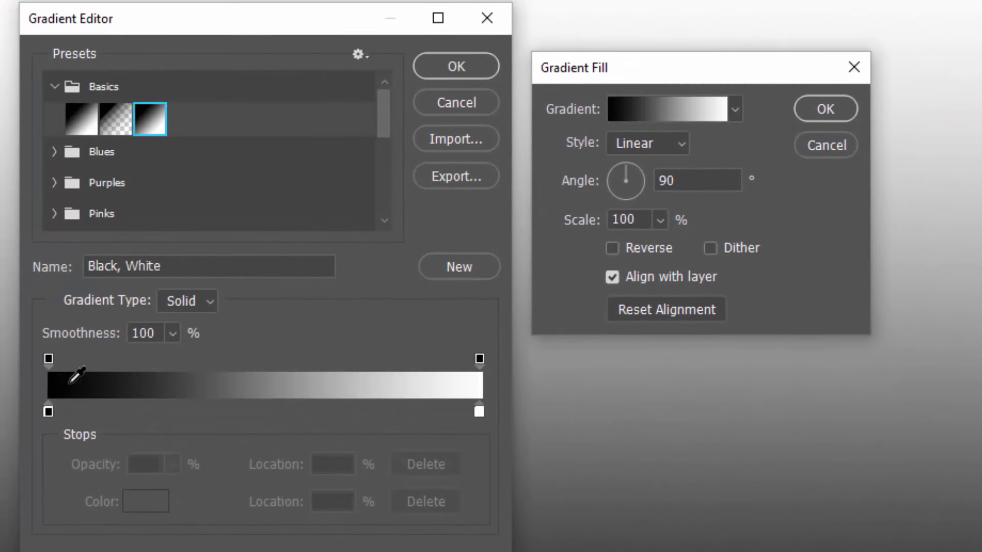
Set the gradient stops to orange e99932 and light grey c6c4c2
left_click(48, 412)
left_click(129, 500)
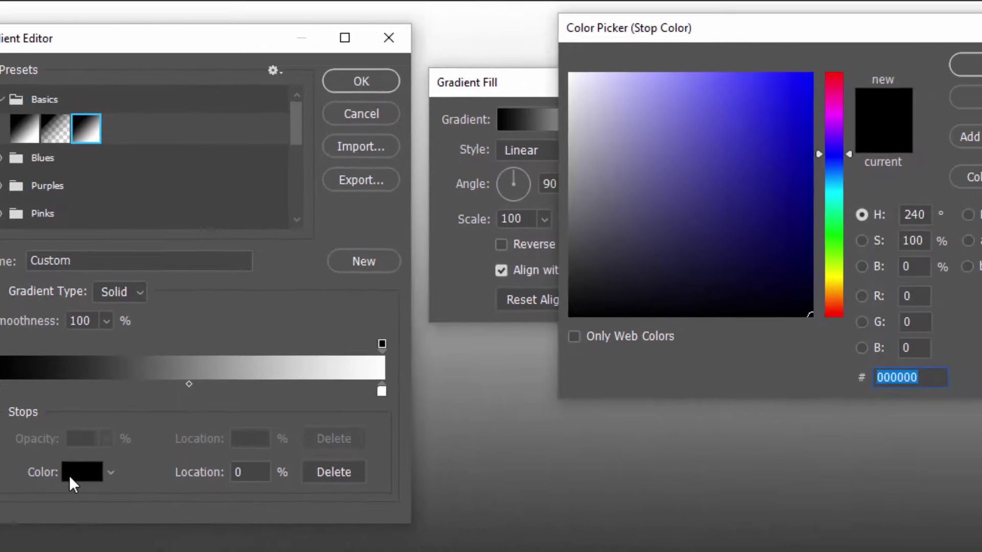
type("00e999")
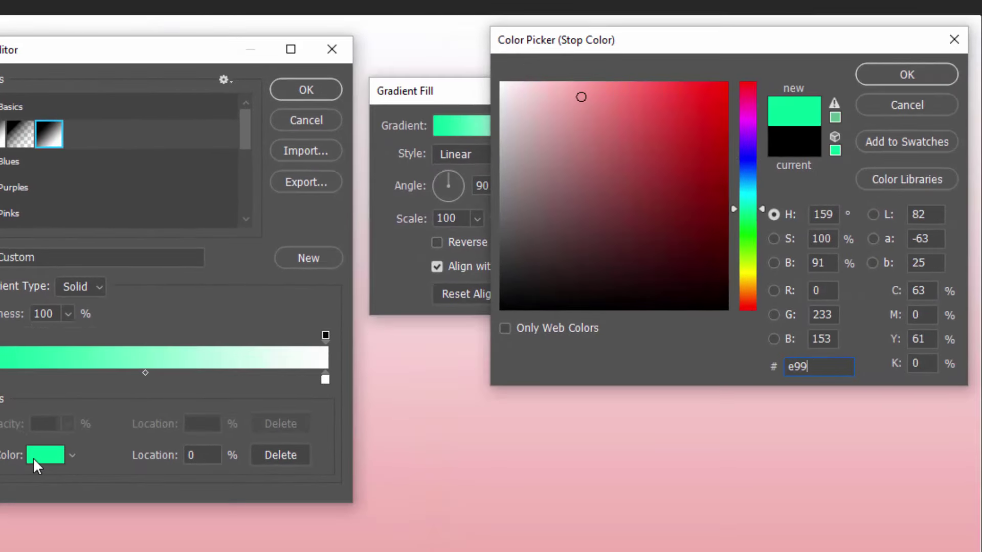
type("e99932")
key("Return")
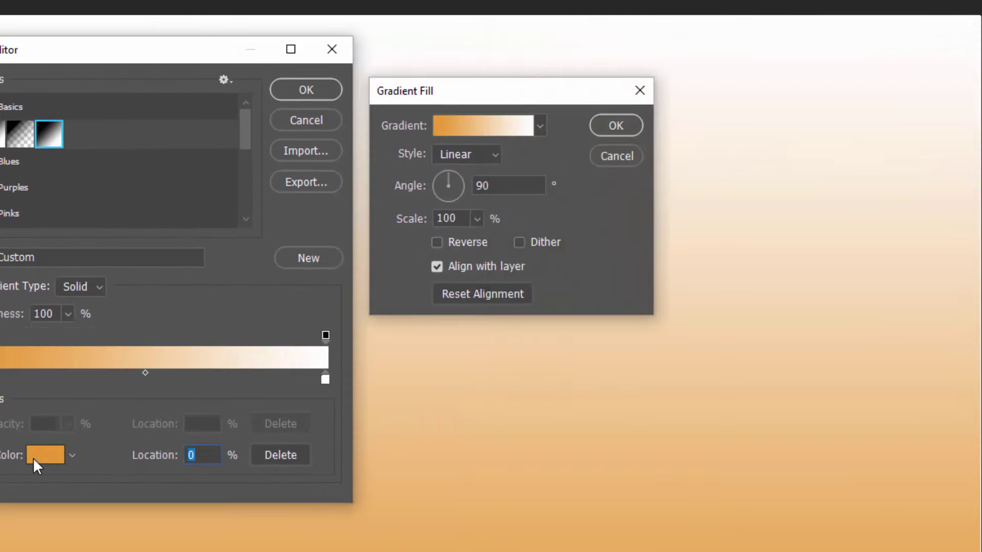
left_click(325, 379)
left_click(45, 455)
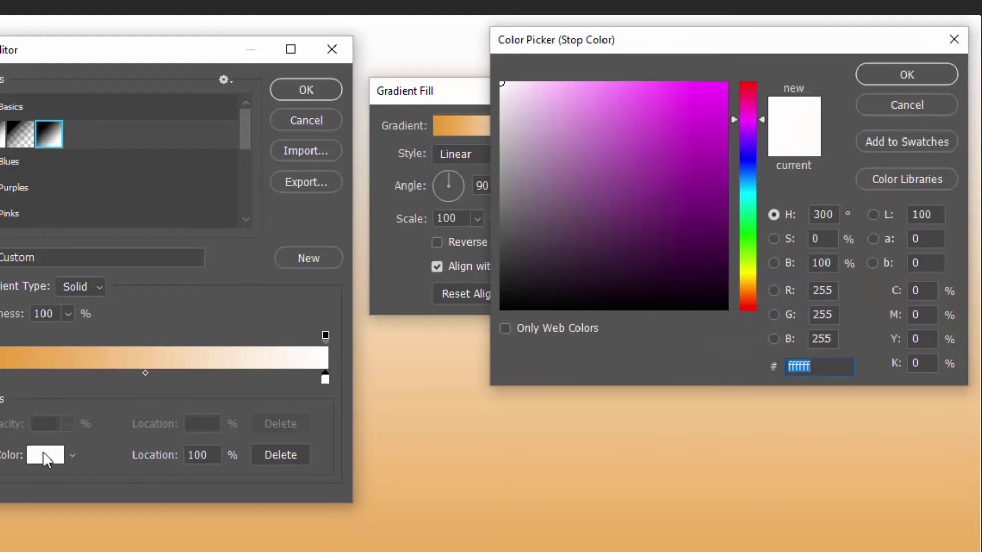
type("c6c4c2")
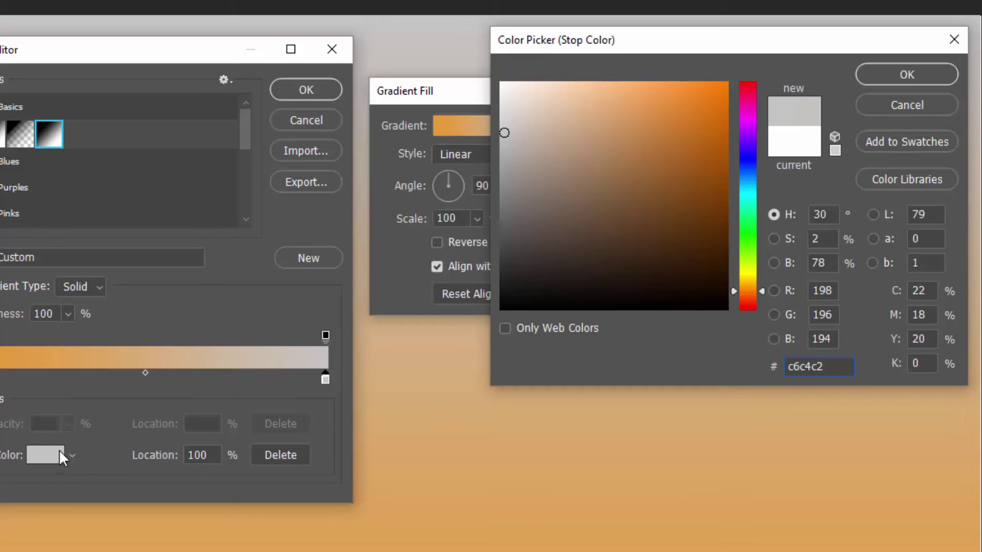
left_click(915, 76)
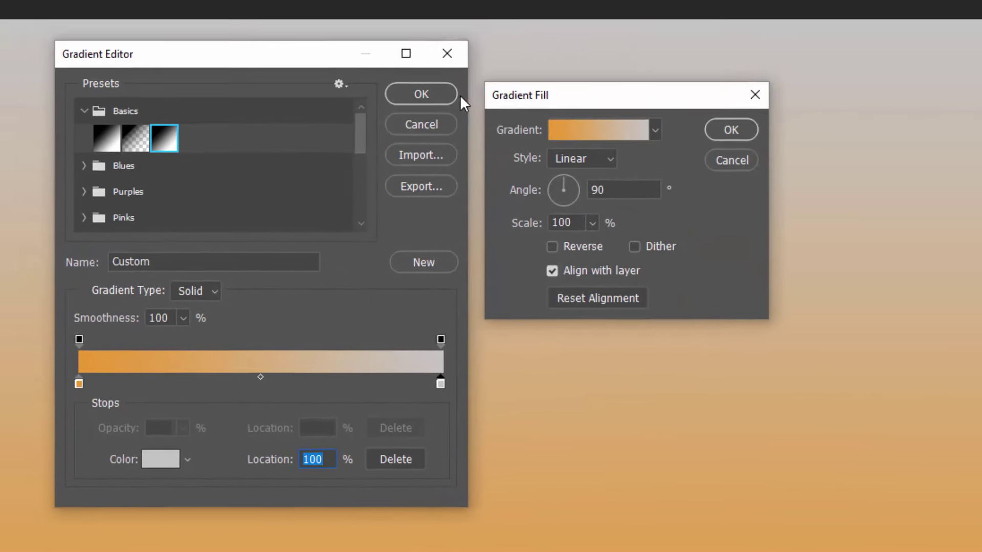
left_click(306, 90)
Make the gradient Diamond style at 145% scale, reversed and dithered, and apply it
left_click(417, 222)
left_click(435, 323)
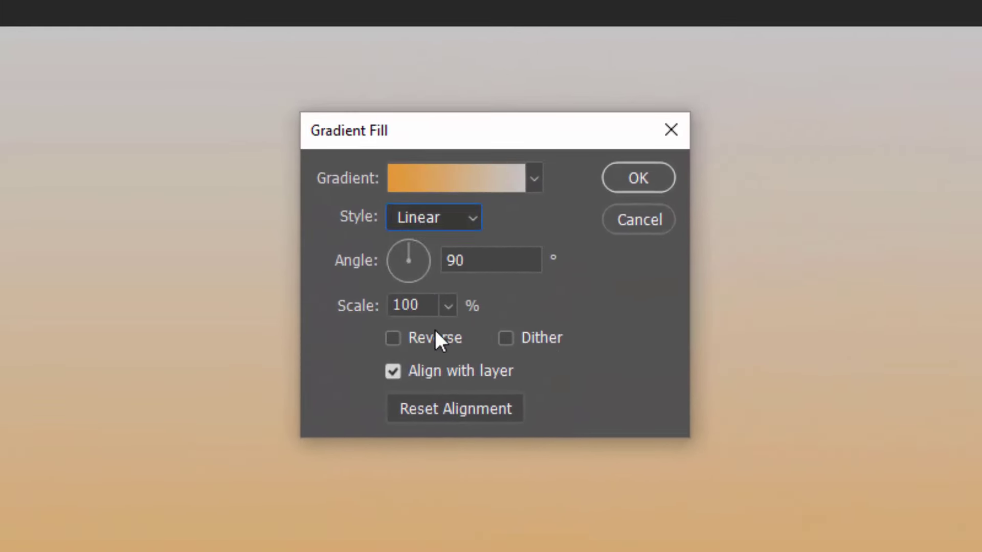
left_click(342, 305)
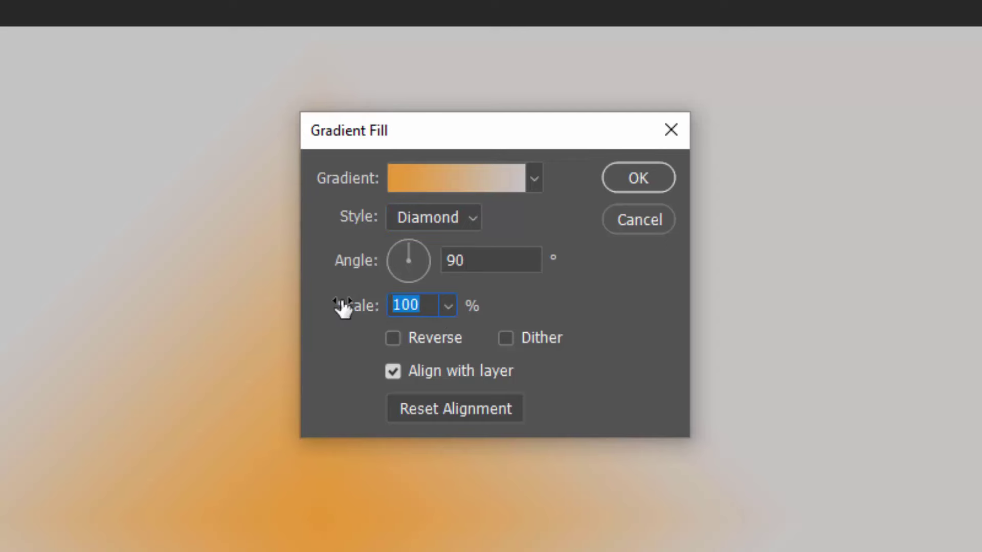
type("145")
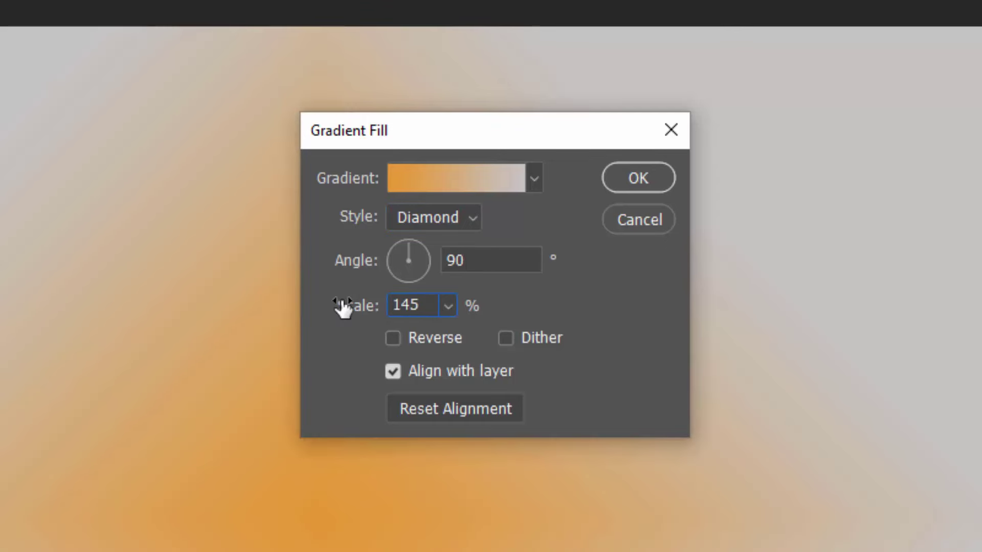
left_click(451, 337)
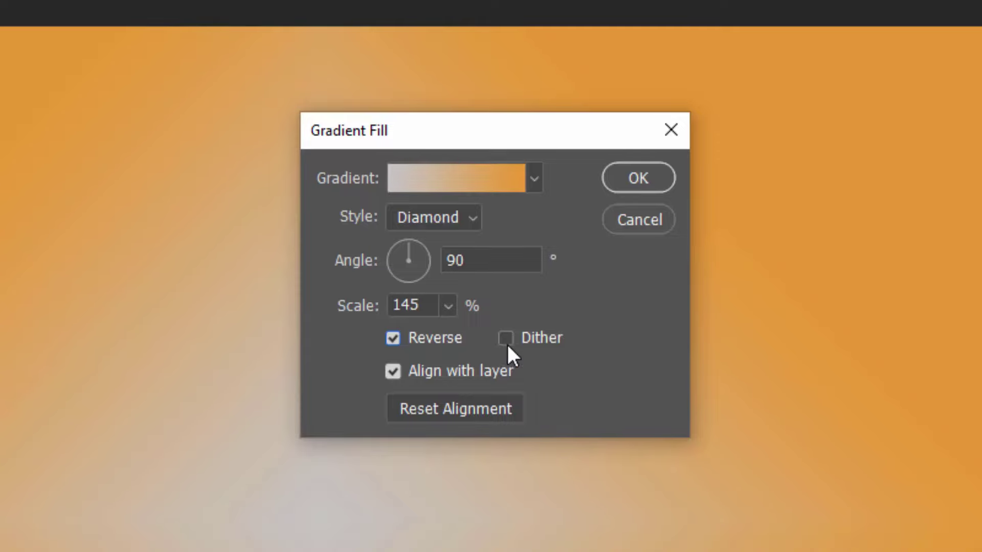
left_click(505, 338)
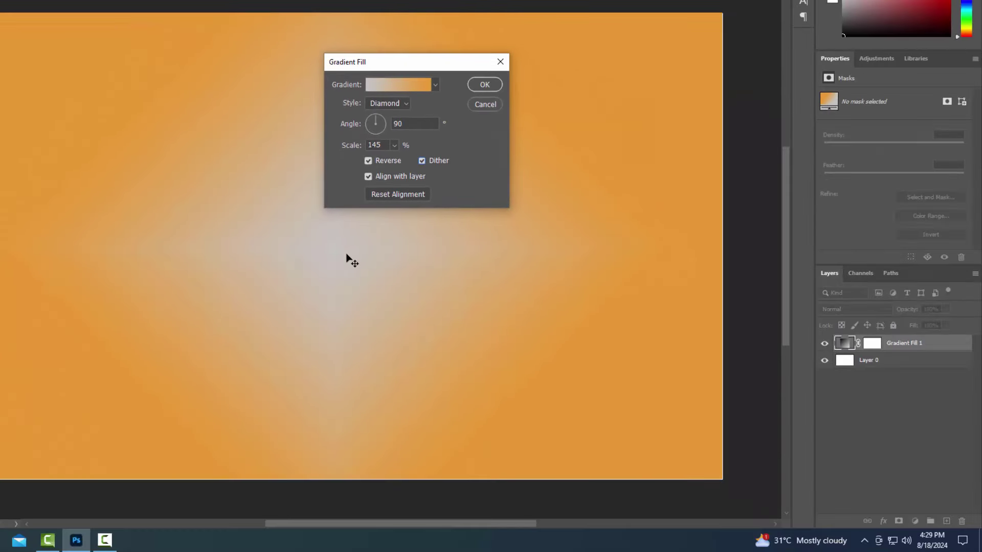
left_click(484, 84)
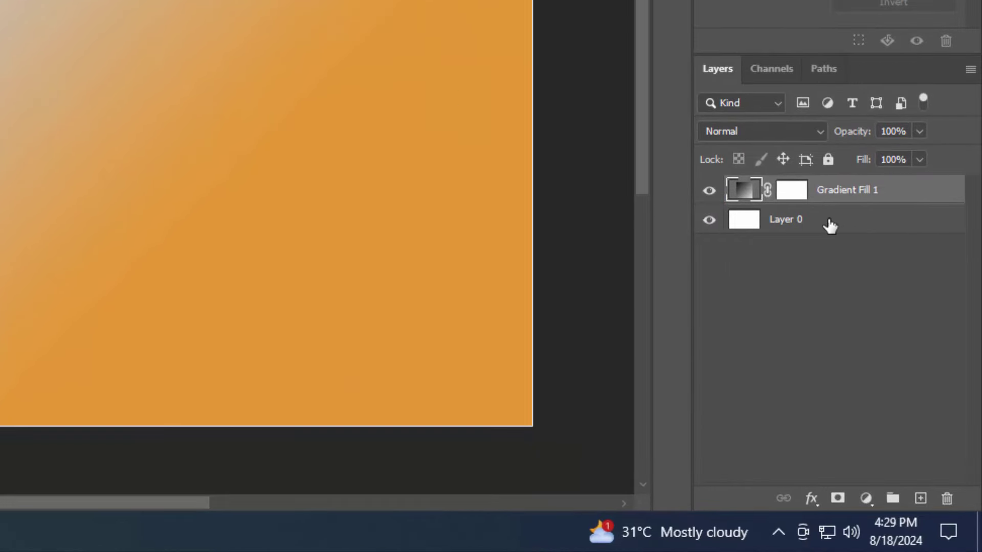
Group the gradient fill and Layer 0 into a group named BG
left_click(829, 225, "shift")
left_click(895, 488, "shift")
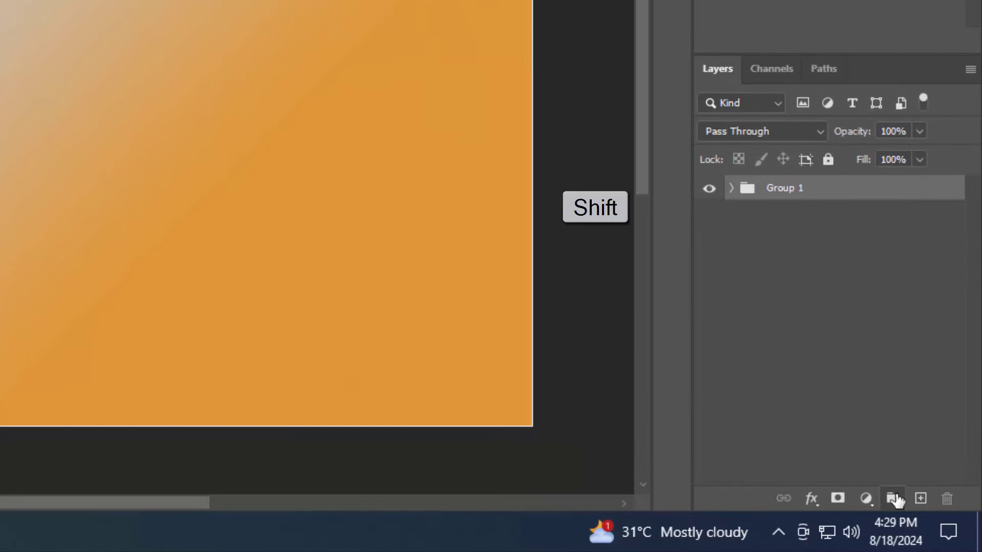
double_click(788, 188)
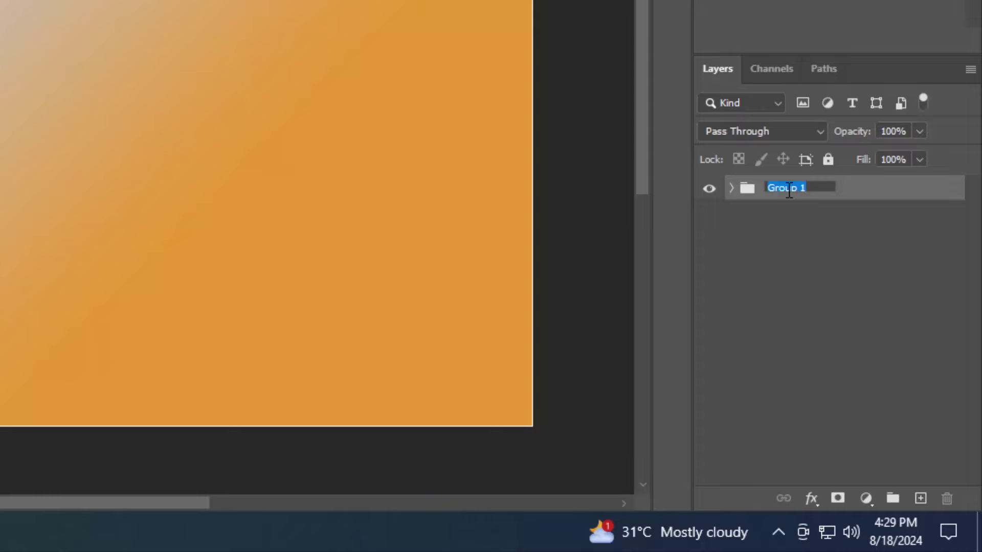
type("BG")
key("Return")
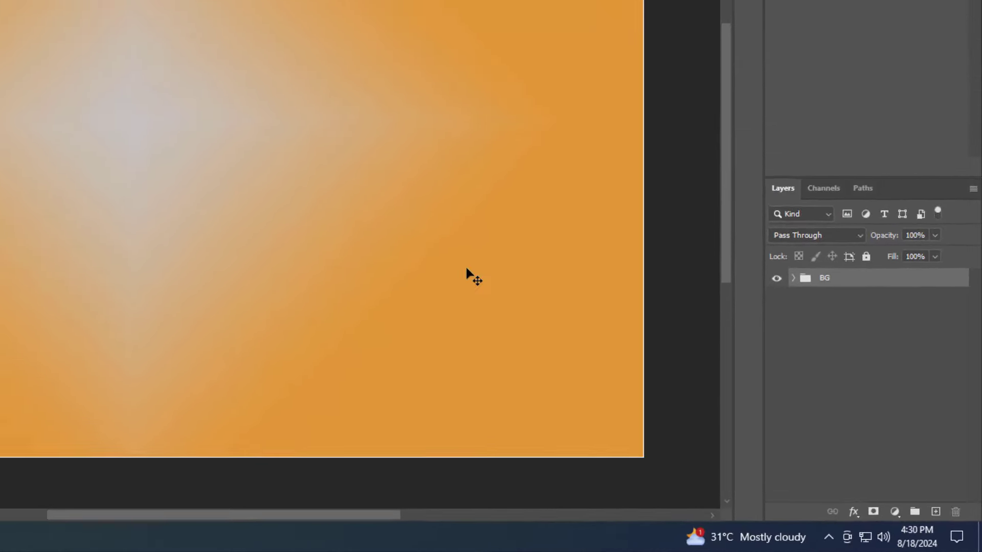
Add a type layer reading 'Fellow' on the canvas
key("t")
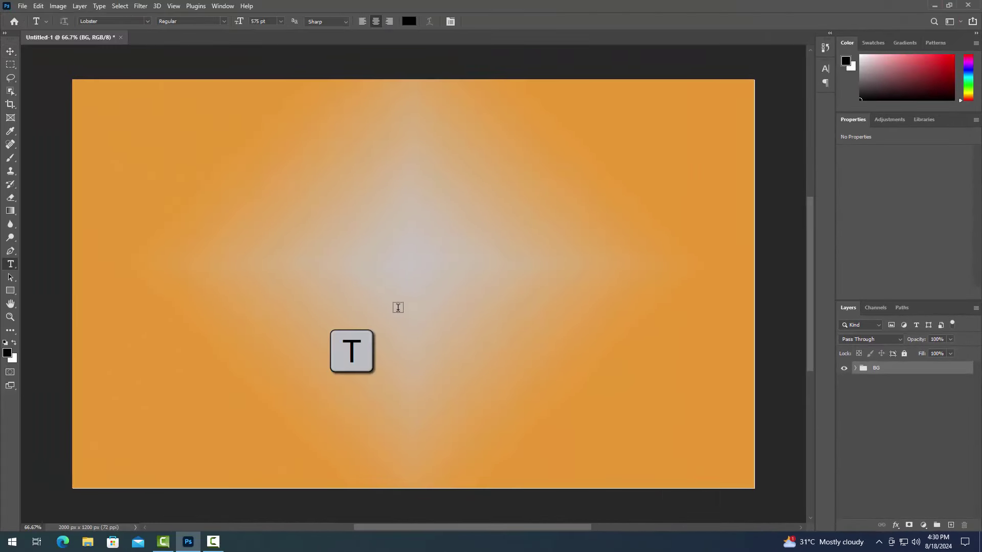
left_click(398, 306)
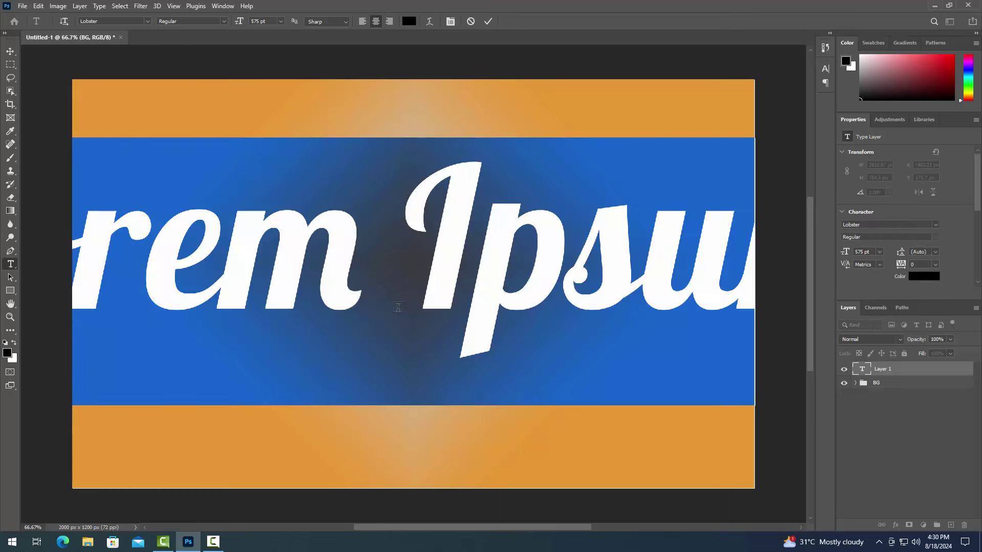
type("Fellow")
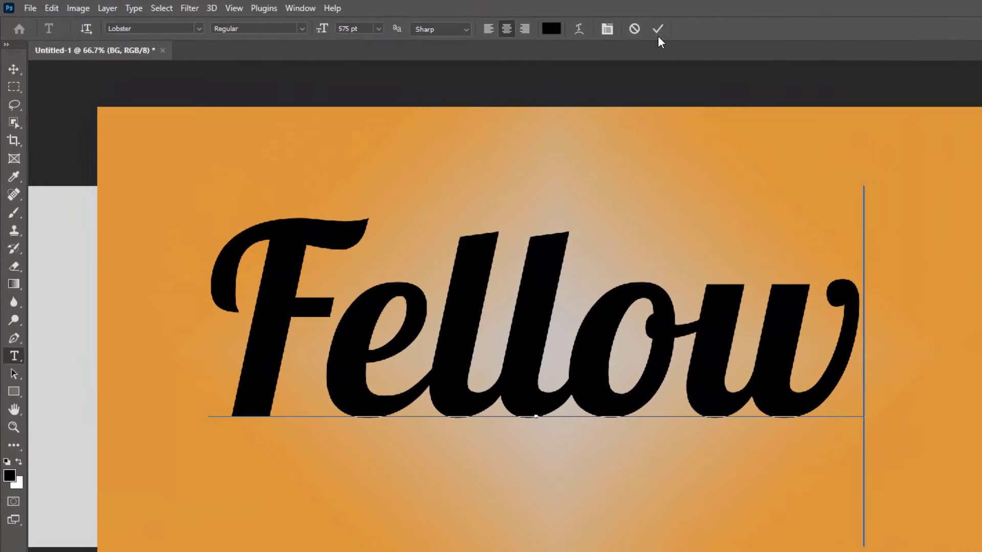
left_click(658, 29)
Align the Fellow text to the canvas's horizontal and vertical centres, then deselect
key("ctrl+a")
key("ctrl+a")
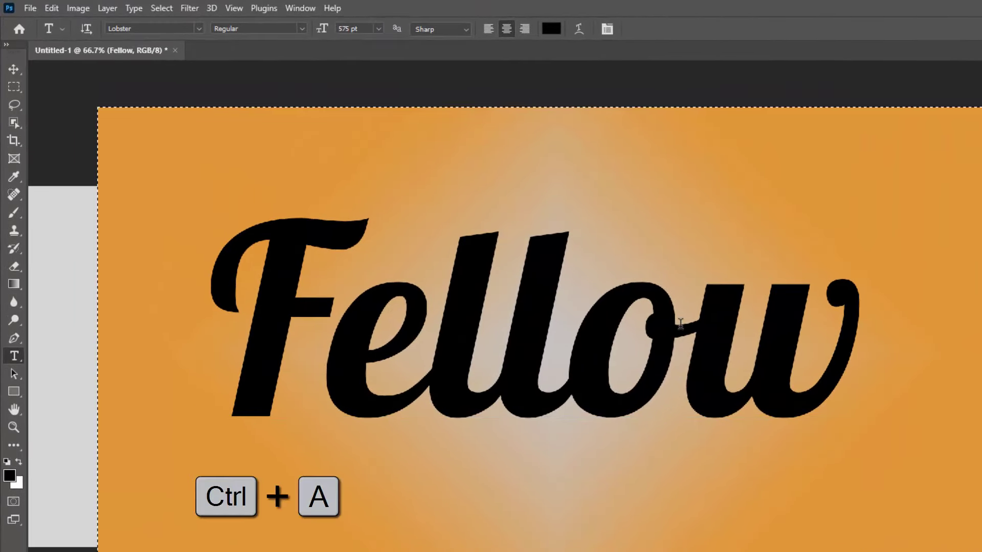
left_click(13, 72)
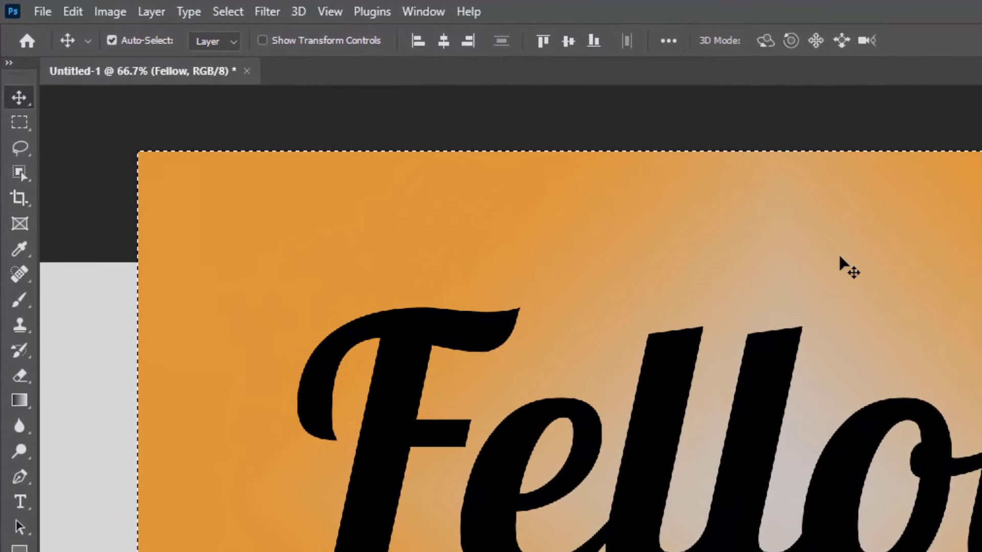
left_click(450, 43)
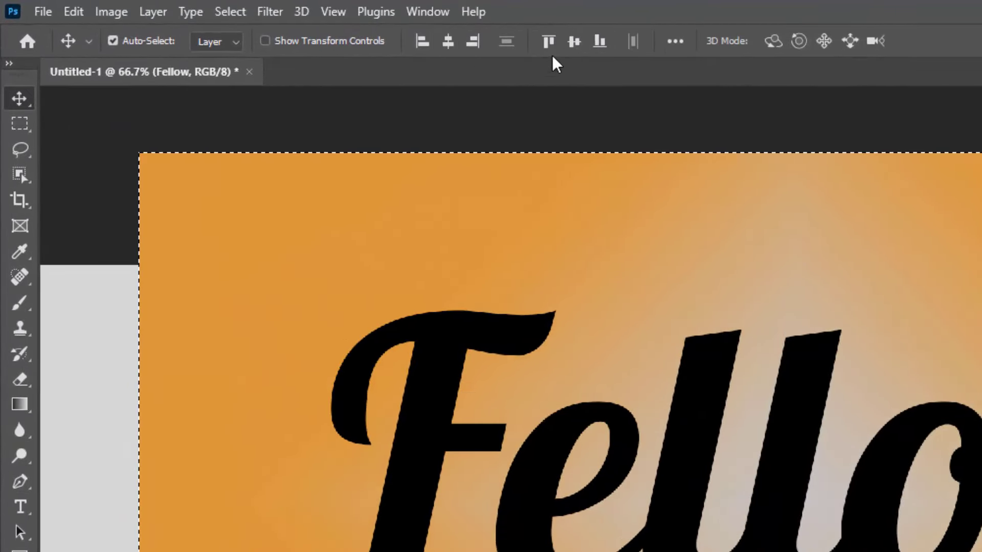
left_click(574, 42)
key("ctrl+d")
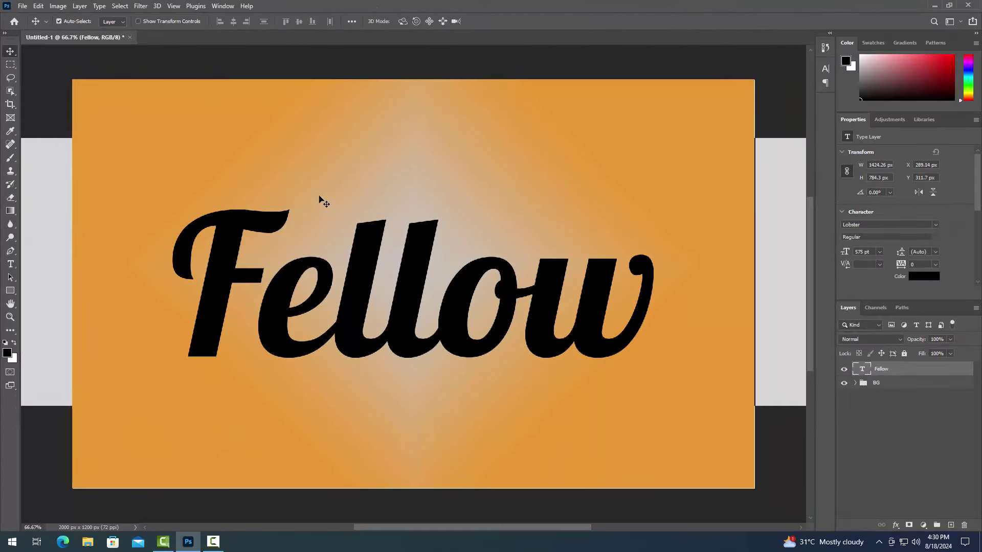
Scale the Fellow text to 100.75% around a pivot placed just below the letters
key("ctrl+t")
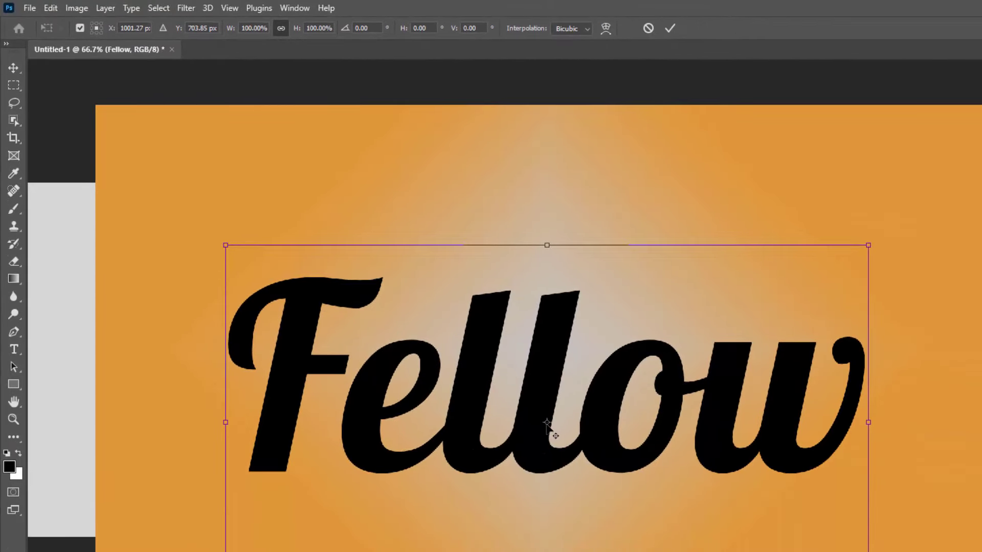
left_click_drag(547, 422, 545, 471)
left_click_drag(546, 471, 546, 484)
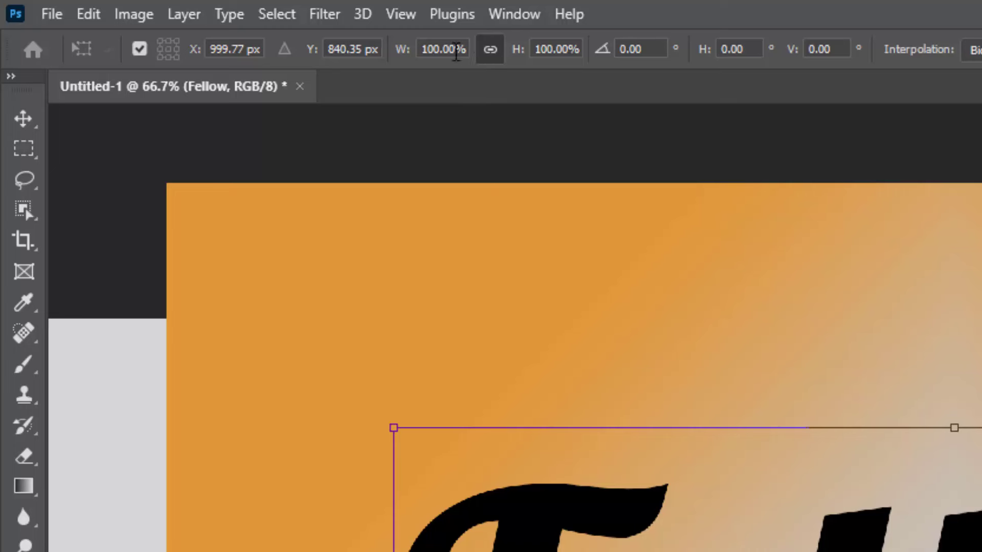
left_click(448, 49)
type("75")
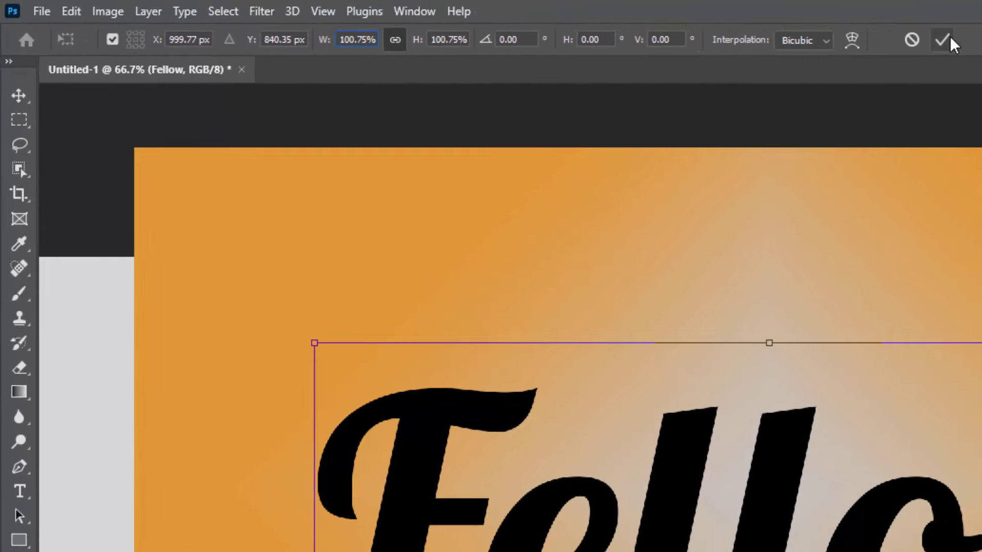
left_click(884, 35)
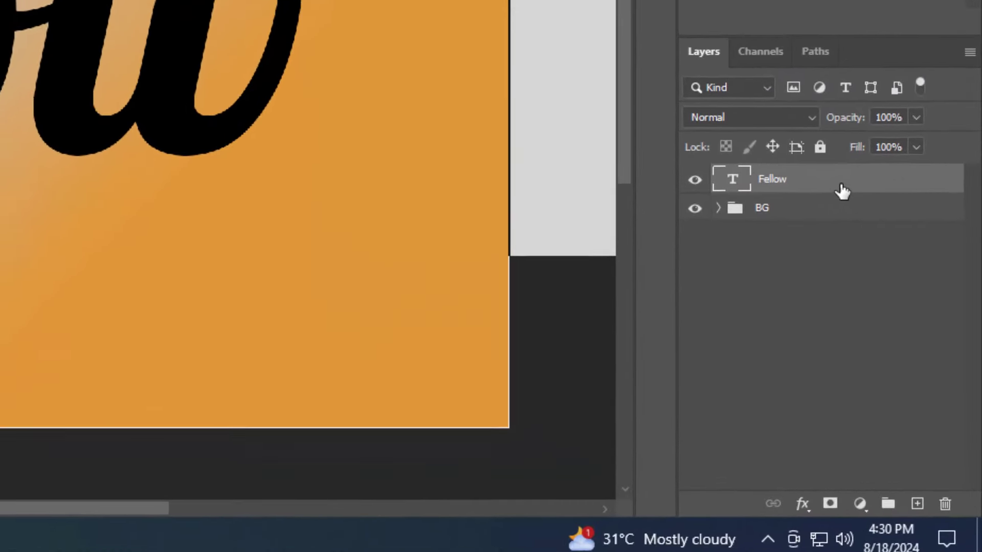
Convert Fellow to a smart object and add a hidden transformed duplicate, Fellow copy
right_click(854, 285)
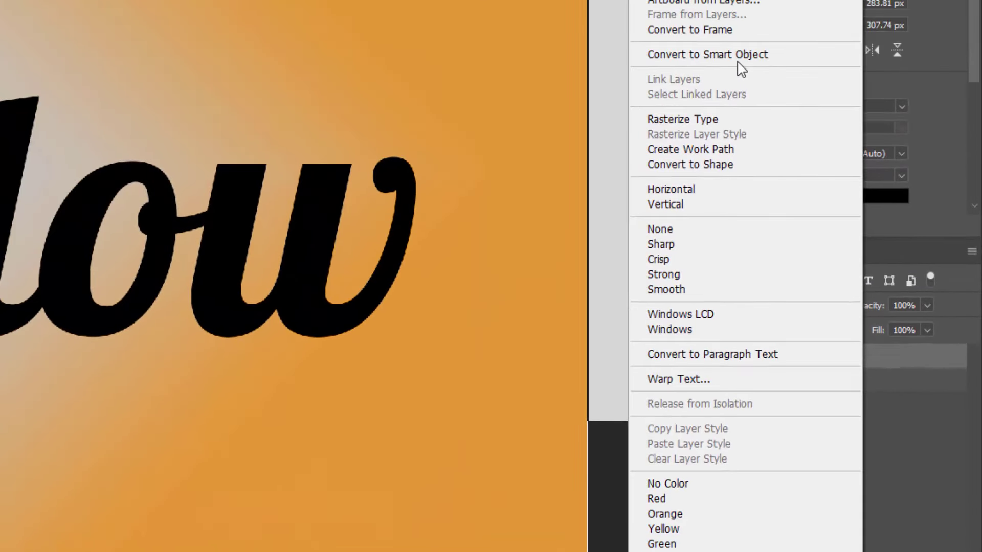
left_click(736, 57)
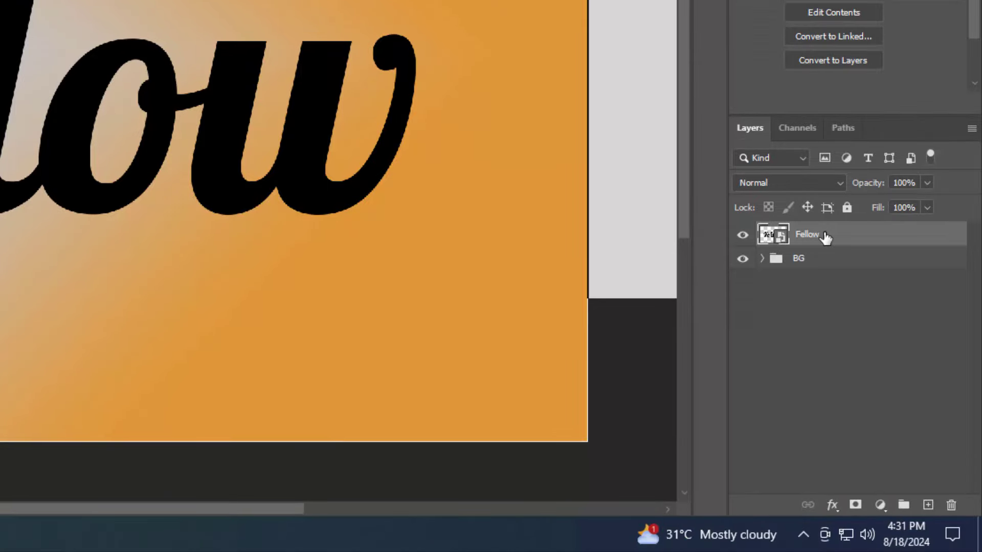
key("ctrl+shift+alt+t")
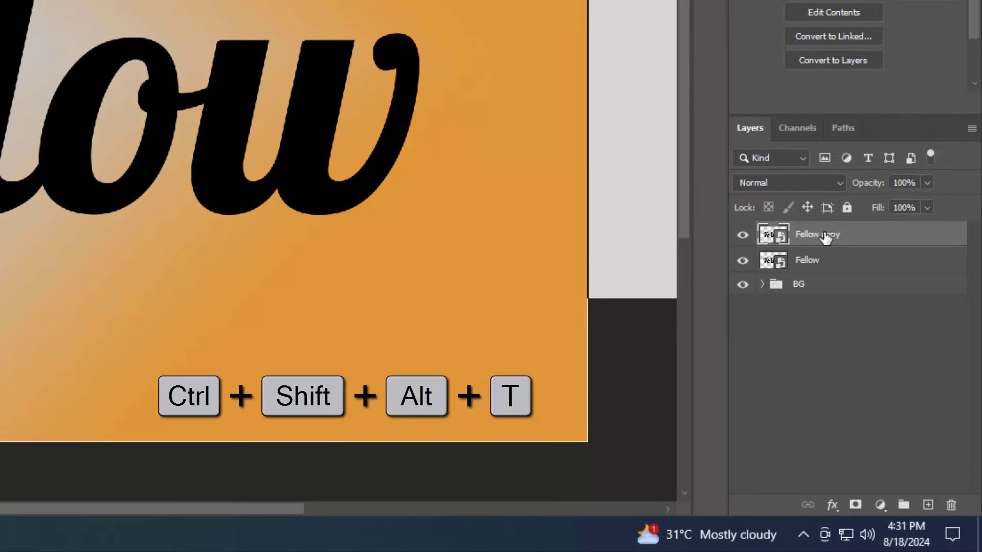
left_click(742, 235)
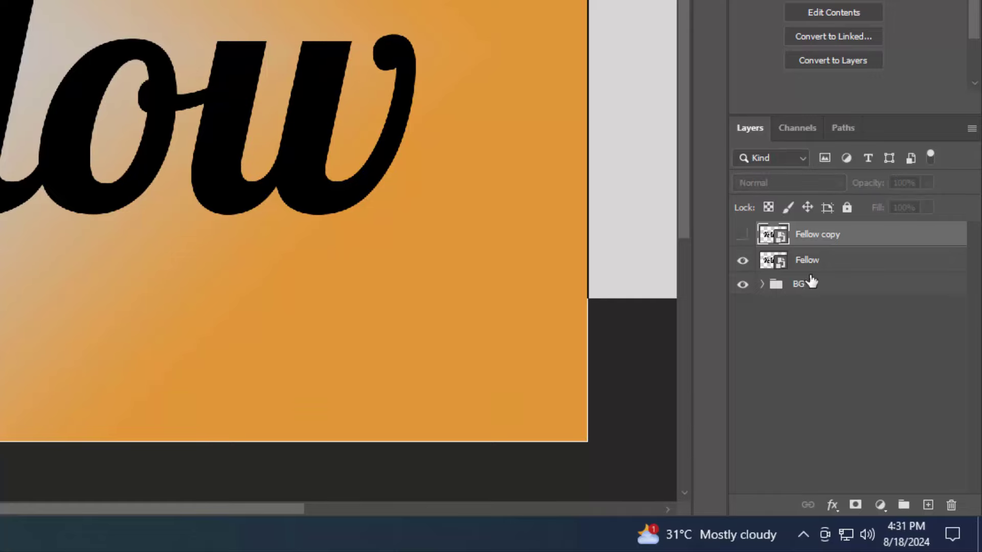
left_click(849, 272)
Set Fellow's Fill Opacity to 0 and add a first drop shadow in a86106
left_click(832, 505)
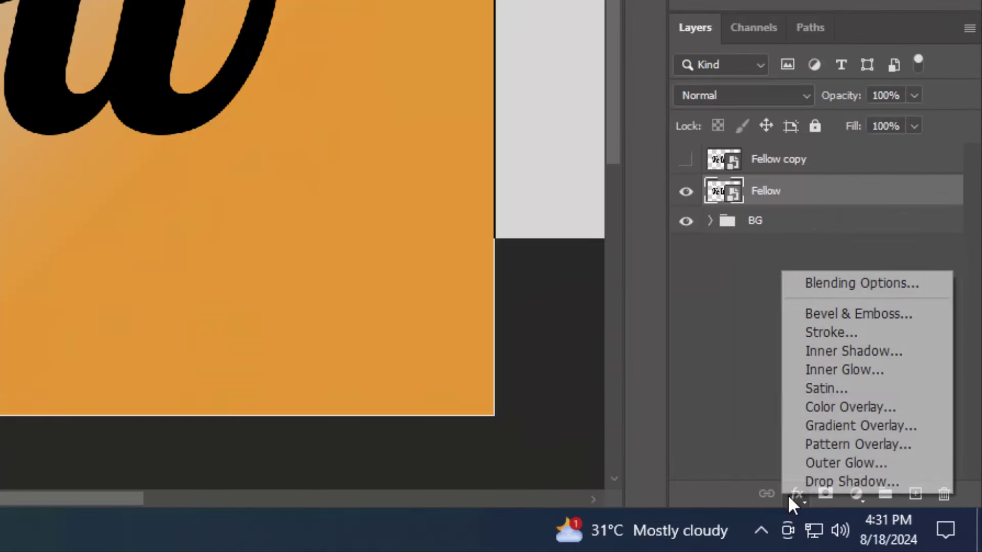
left_click(839, 290)
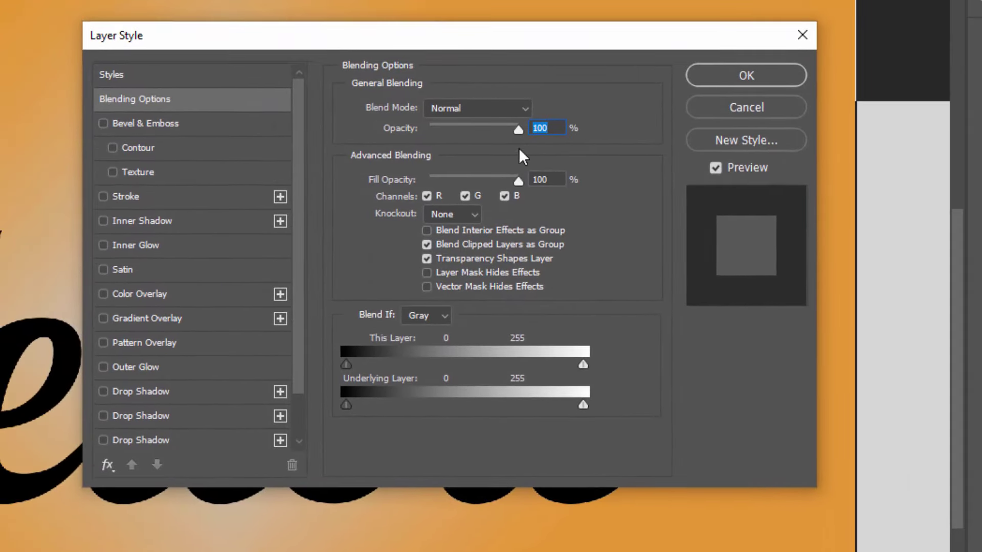
left_click(552, 177)
type("0")
left_click(182, 391)
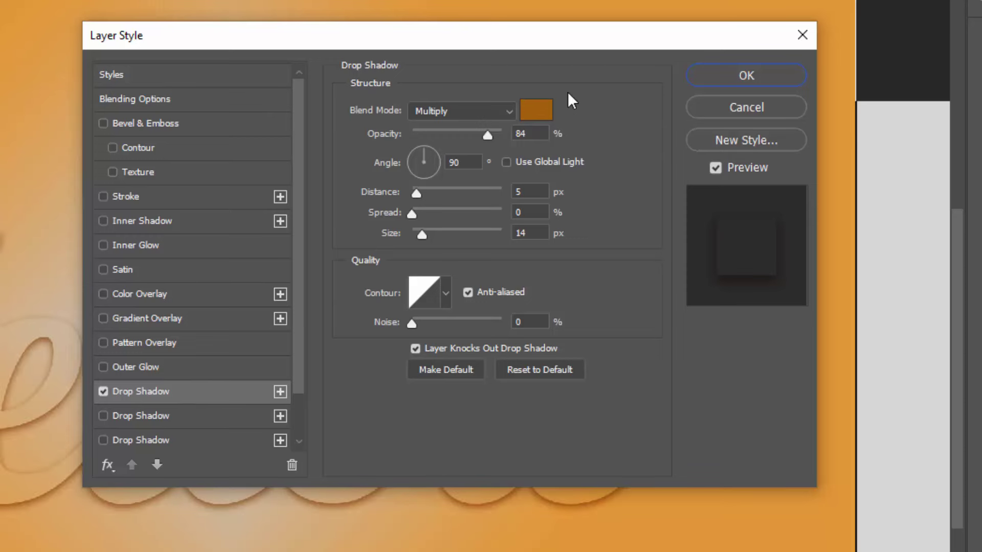
left_click(536, 111)
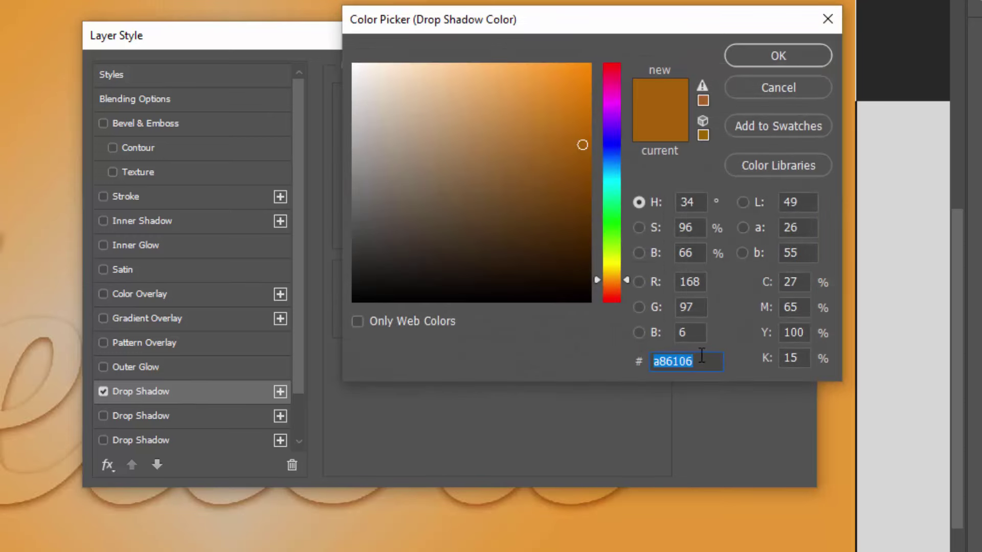
left_click(783, 59)
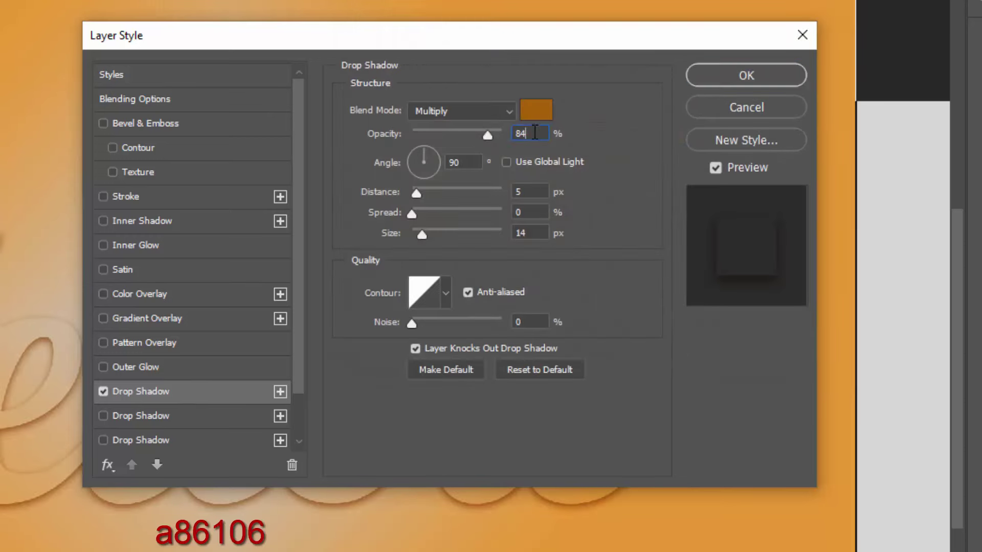
key("Tab")
key("Tab")
Enable the second and third drop shadows and adjust their angle and size values
key("Tab")
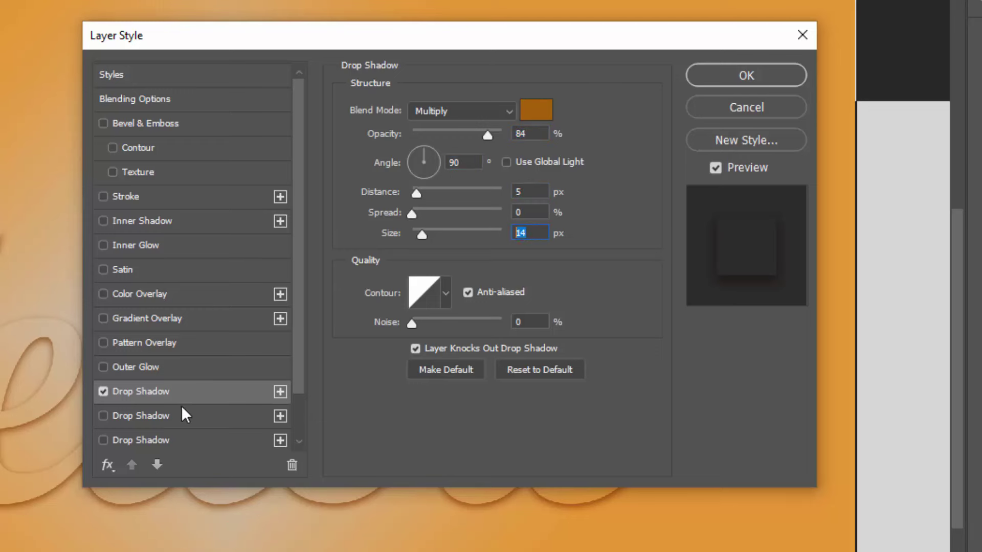
left_click(179, 416)
key("Tab")
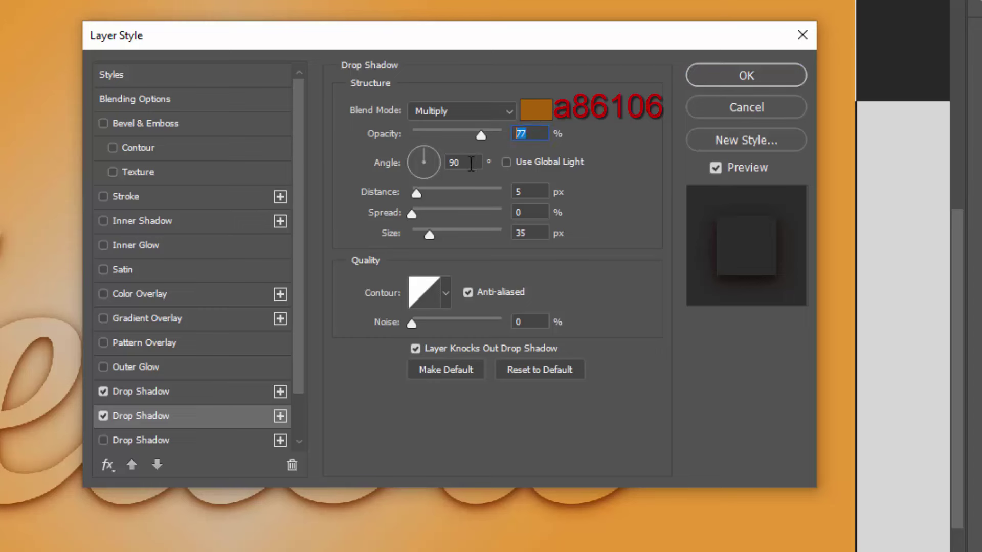
key("Tab")
key("Tab")
key("Tab")
key("Tab")
scroll(199, 405, "down", 1)
scroll(189, 399, "down", 1)
left_click(179, 394)
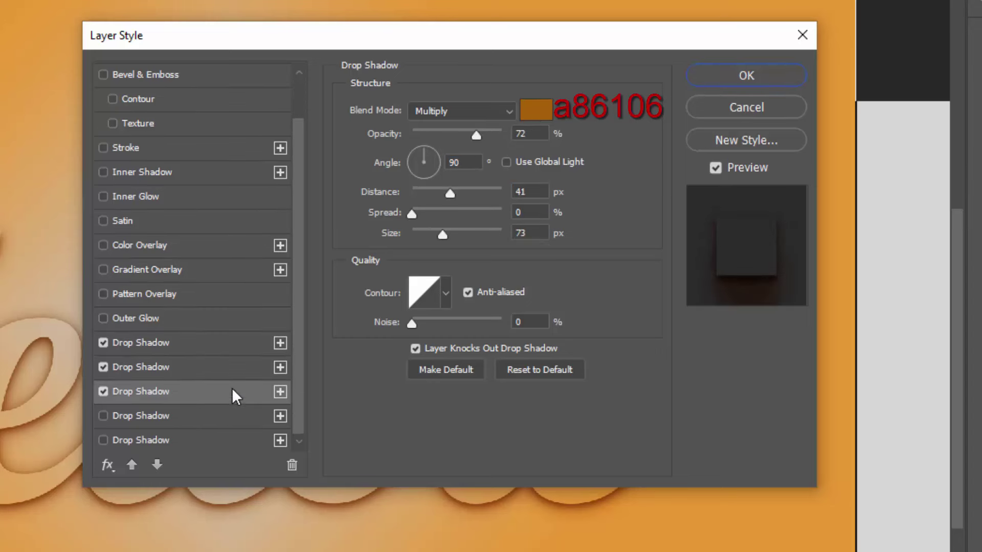
key("Tab")
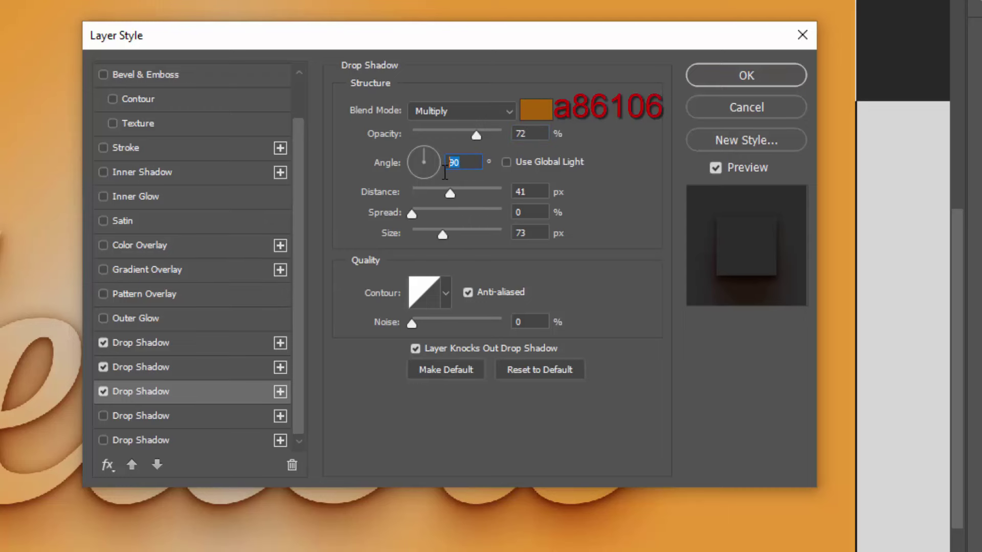
key("Tab")
key("Tab")
key("Tab")
Enable the fourth and fifth drop shadows, adjusting opacity, angle, distance, spread and size
left_click(202, 419)
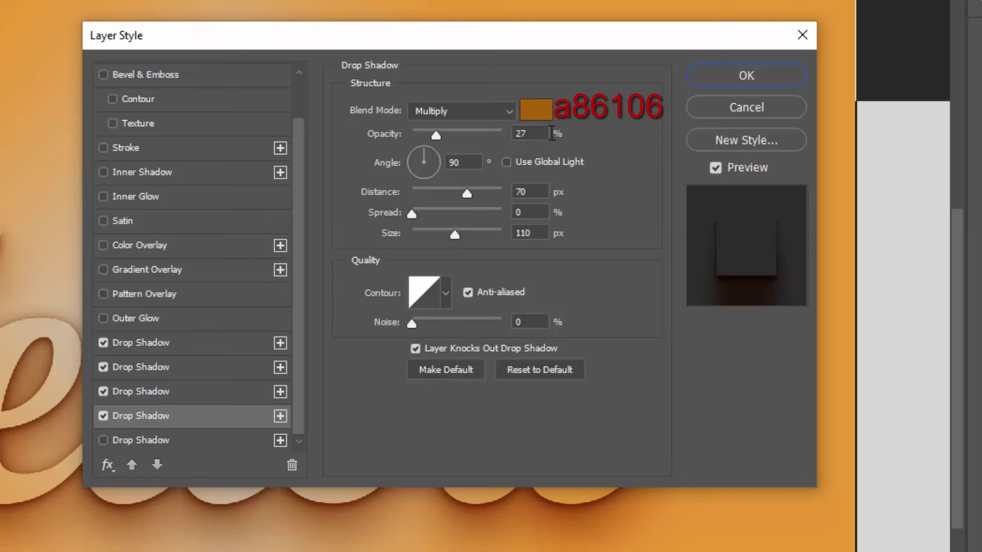
left_click_drag(551, 133, 489, 136)
double_click(516, 212)
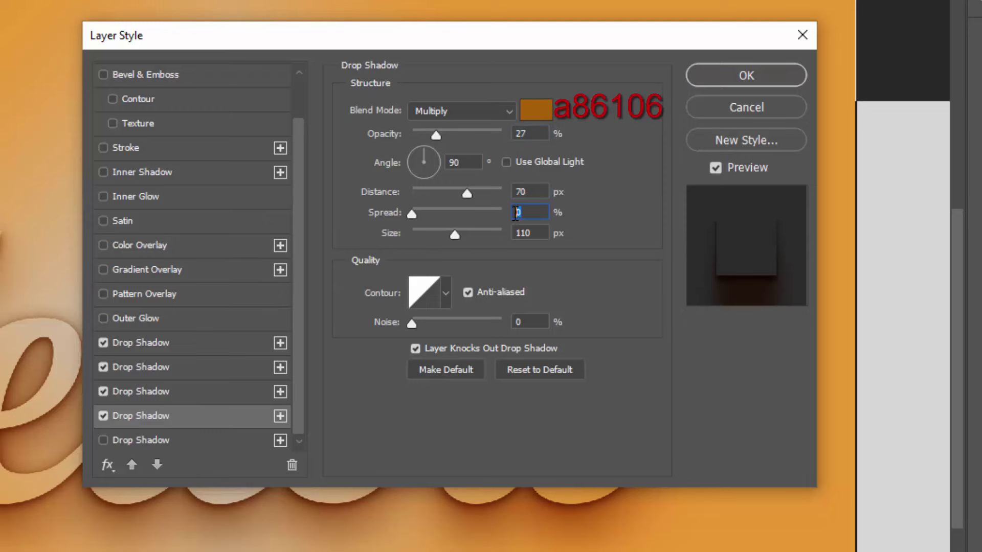
left_click(187, 442)
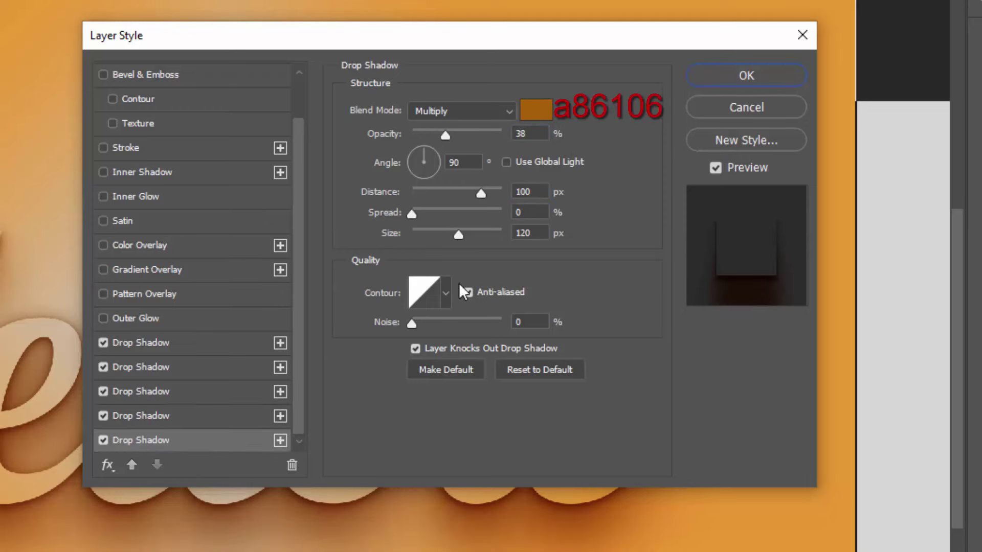
double_click(463, 162)
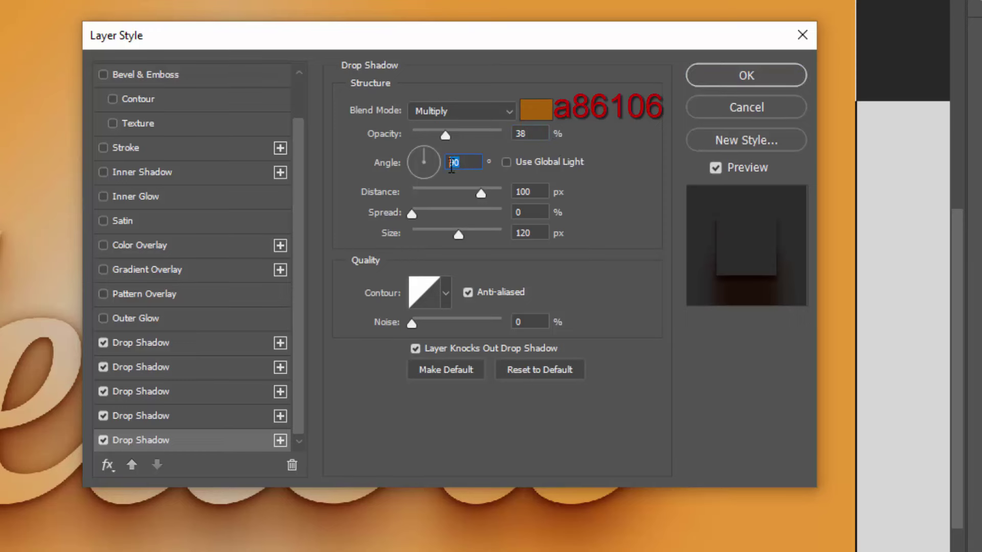
double_click(536, 192)
double_click(515, 213)
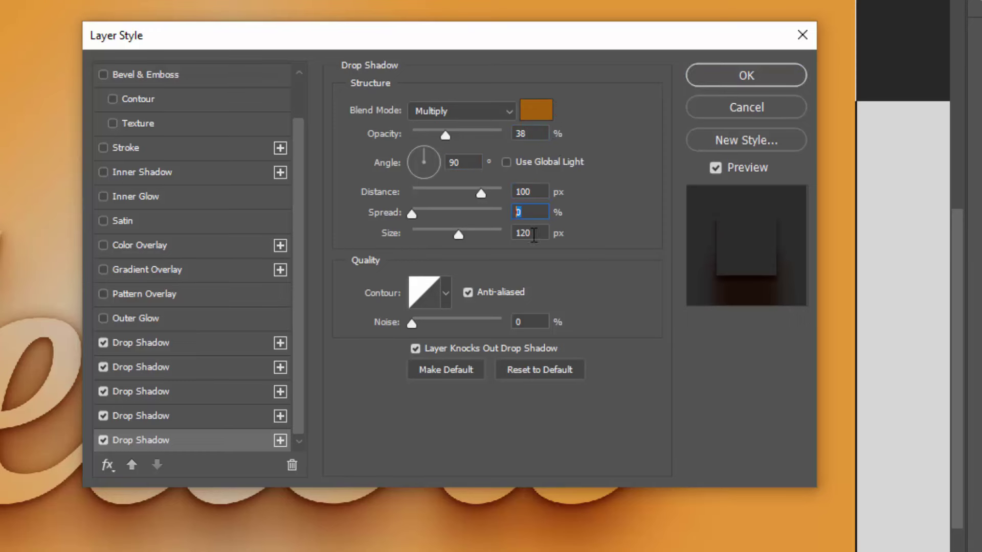
left_click_drag(534, 234, 525, 240)
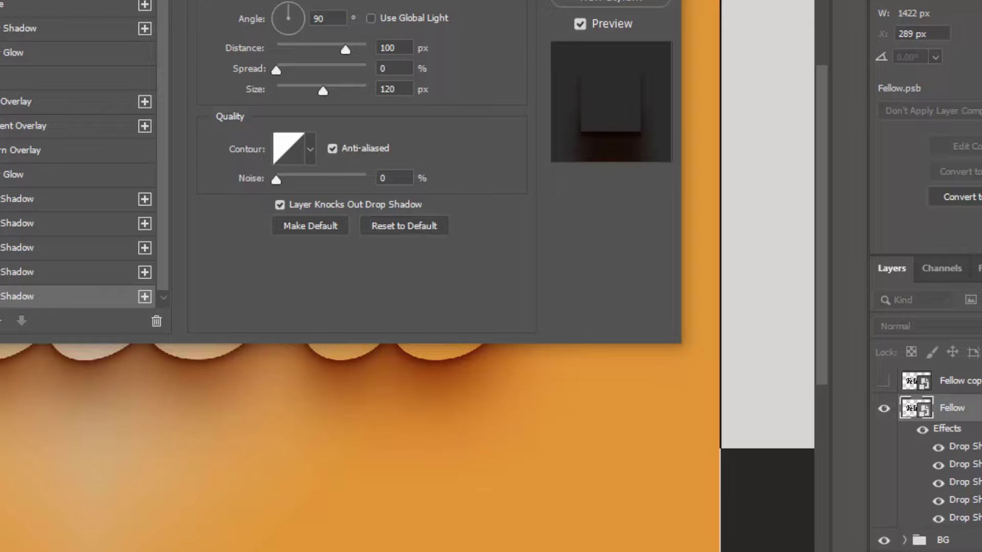
Apply the five-shadow layer style and rename the Fellow layer to Shadow
left_click(742, 108)
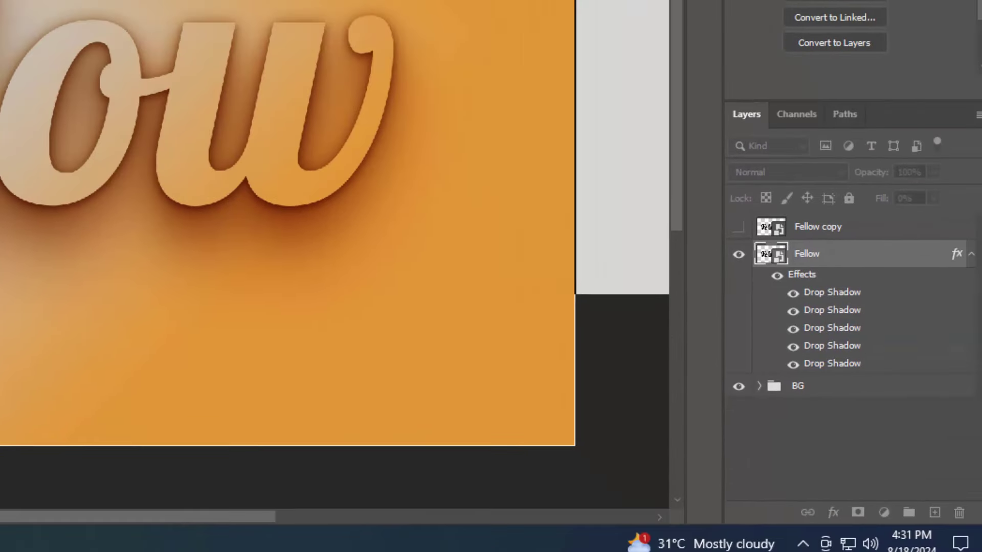
left_click(963, 244)
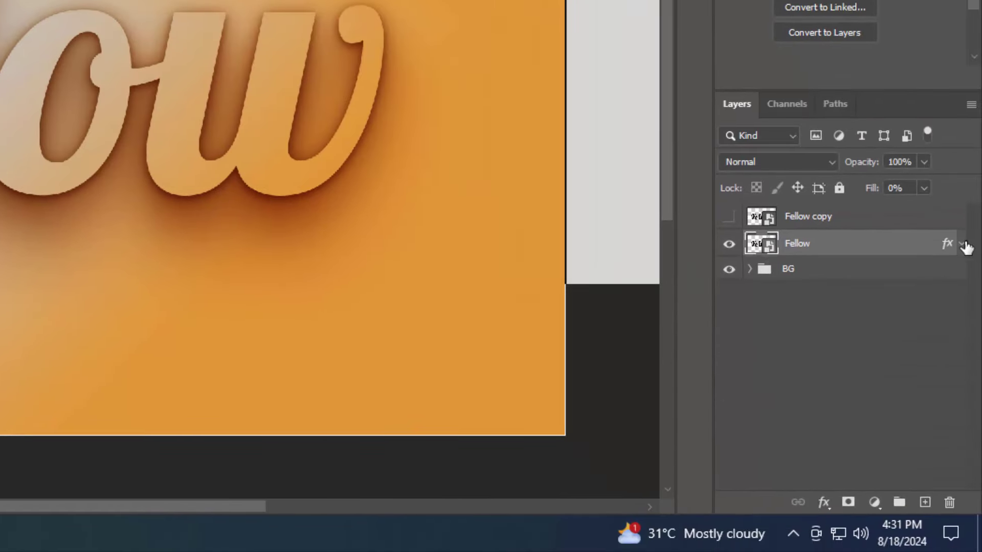
double_click(801, 252)
type("Shadow")
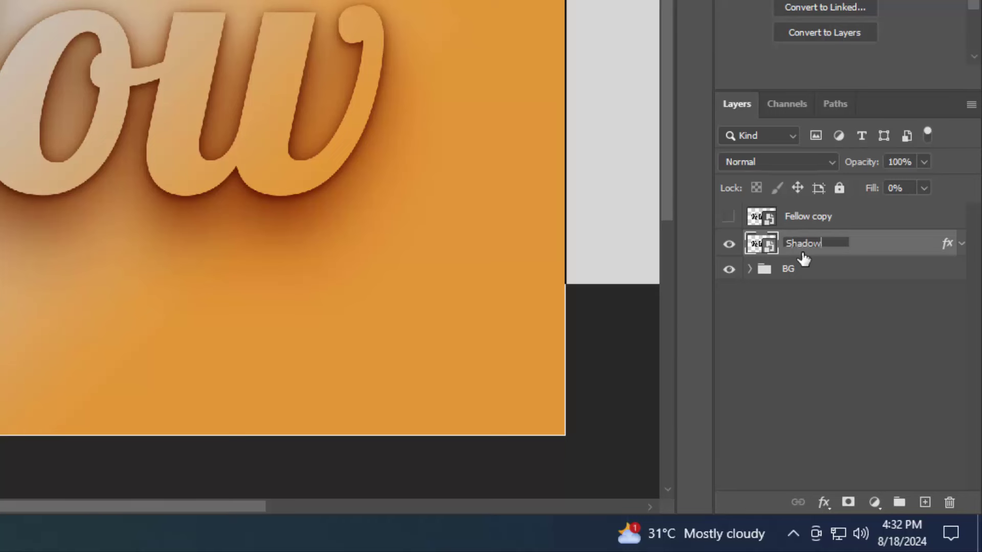
key("Return")
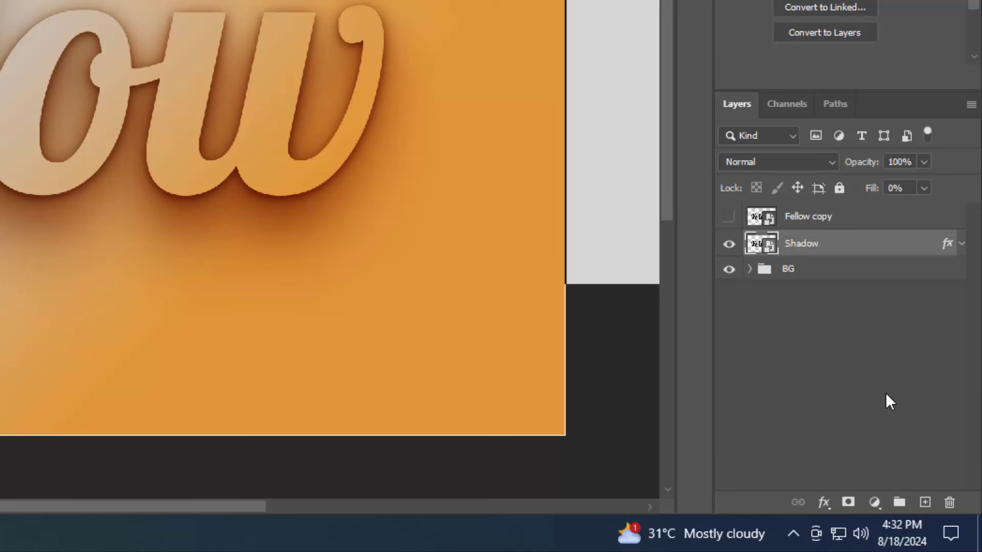
Put Shadow into a collapsed group named Shadow and make Fellow copy visible
left_click(897, 503)
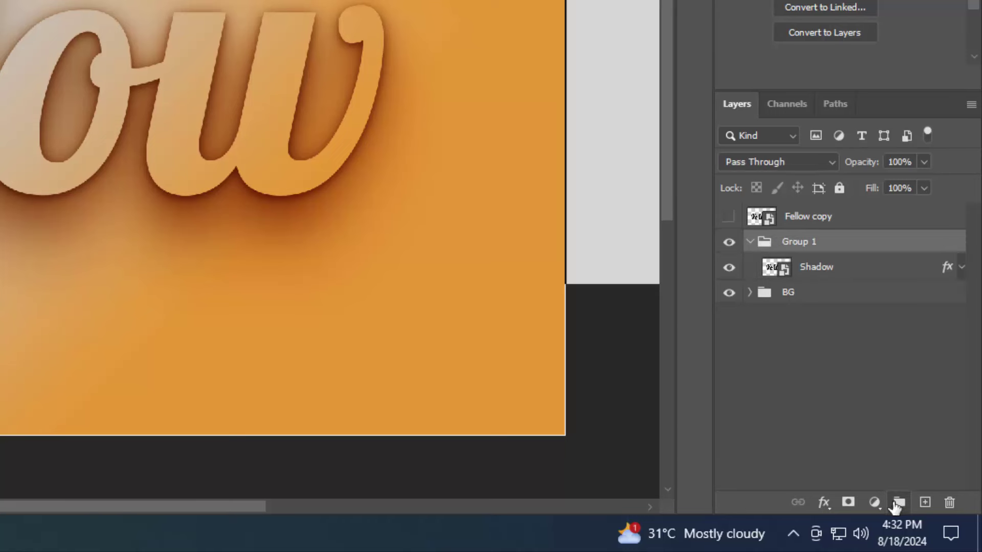
double_click(793, 241)
type("Shado")
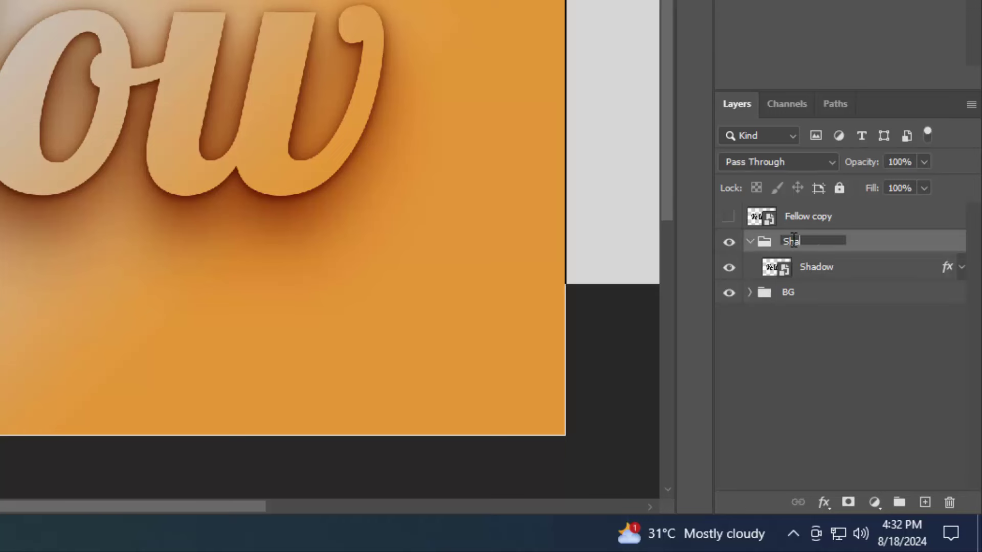
type("w")
key("Return")
left_click(749, 243)
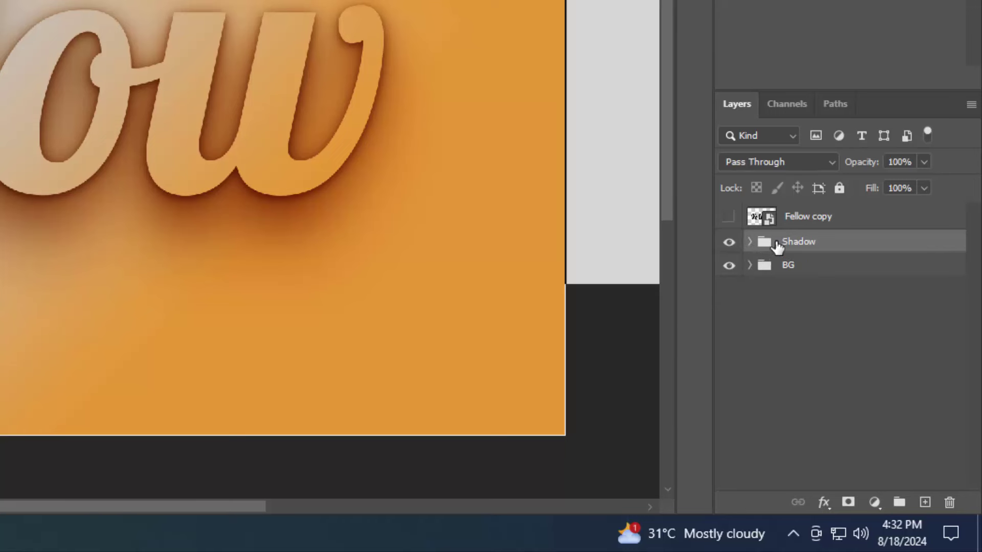
left_click(774, 223)
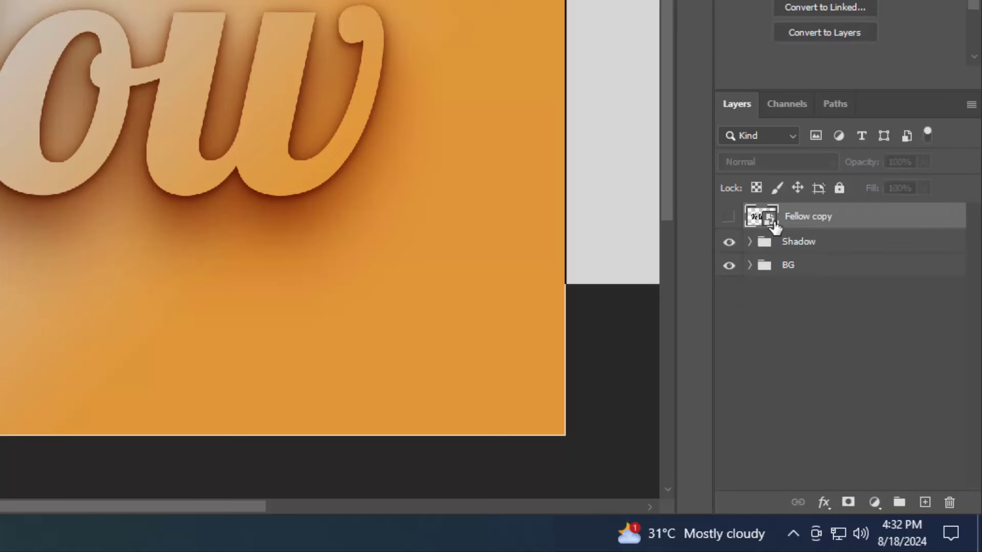
left_click(729, 216)
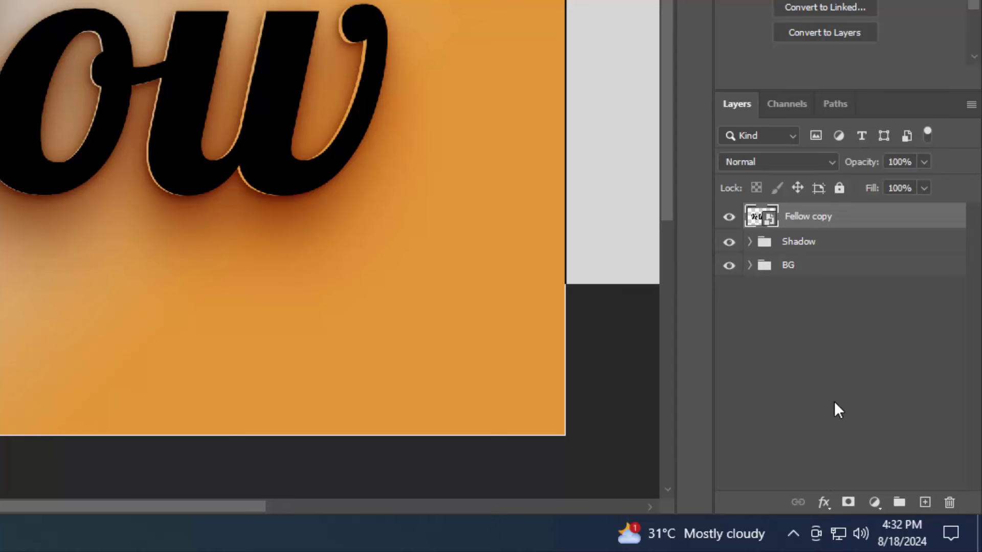
left_click(824, 502)
Set Fellow copy's Fill Opacity to 0 and add a Stroke Emboss Bevel & Emboss
left_click(857, 321)
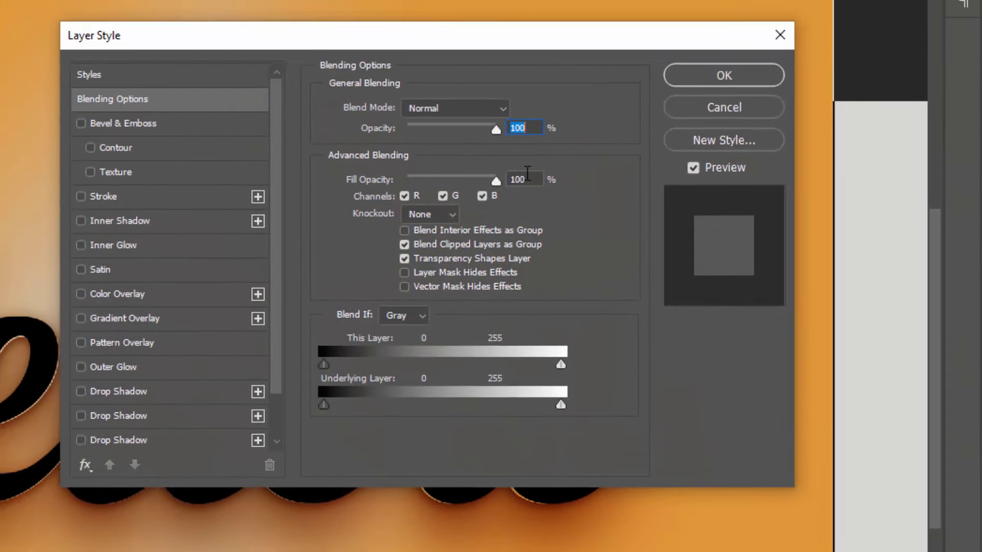
left_click(492, 181)
type("0")
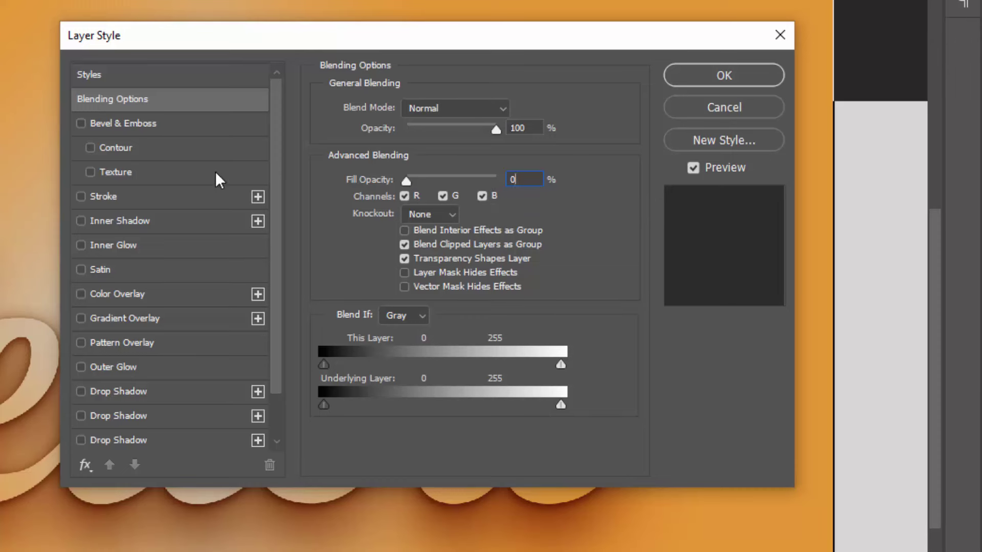
left_click(136, 127)
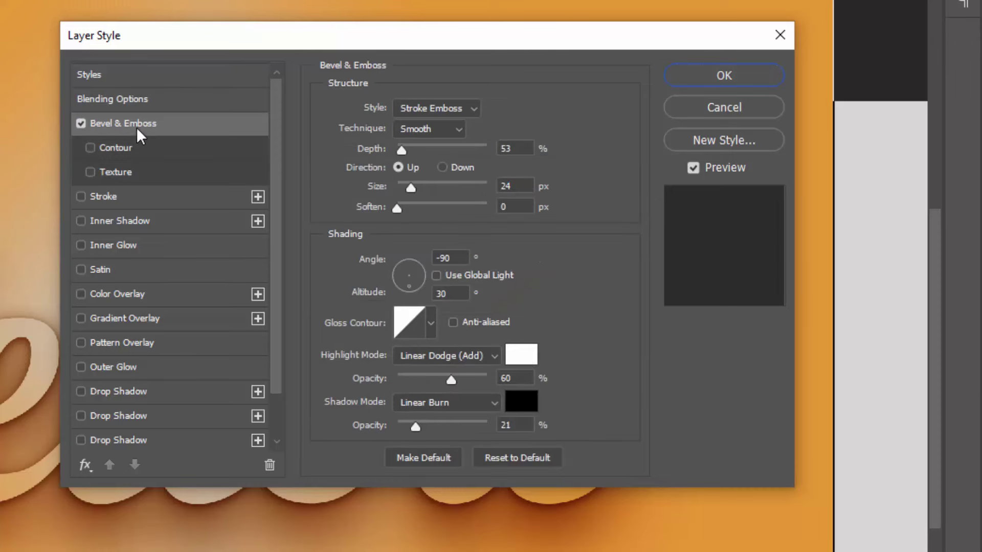
left_click(435, 116)
left_click(435, 115)
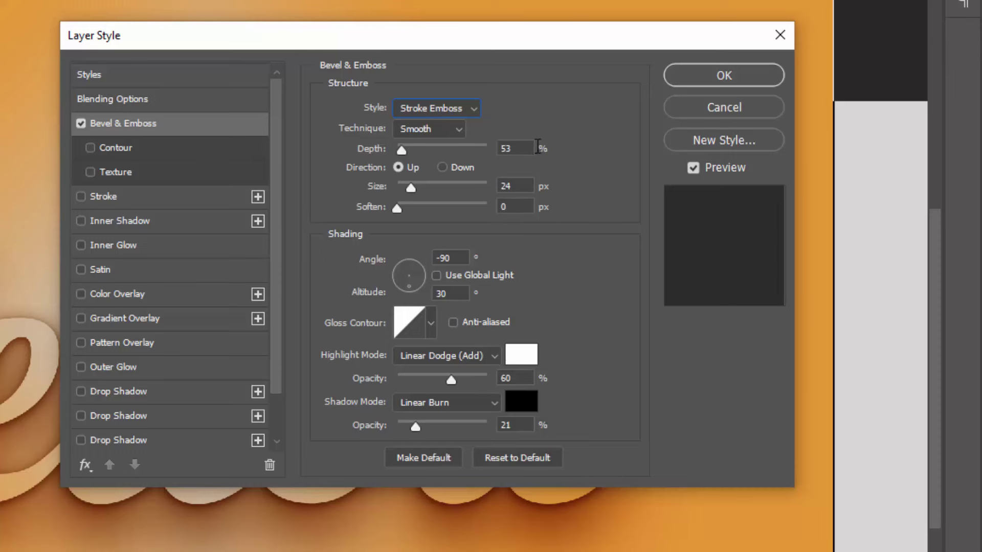
left_click_drag(528, 149, 498, 152)
mouse_move(522, 185)
left_mouse_down()
mouse_move(501, 187)
mouse_move(490, 207)
left_mouse_up()
left_click_drag(461, 258, 426, 257)
left_click_drag(449, 293, 428, 294)
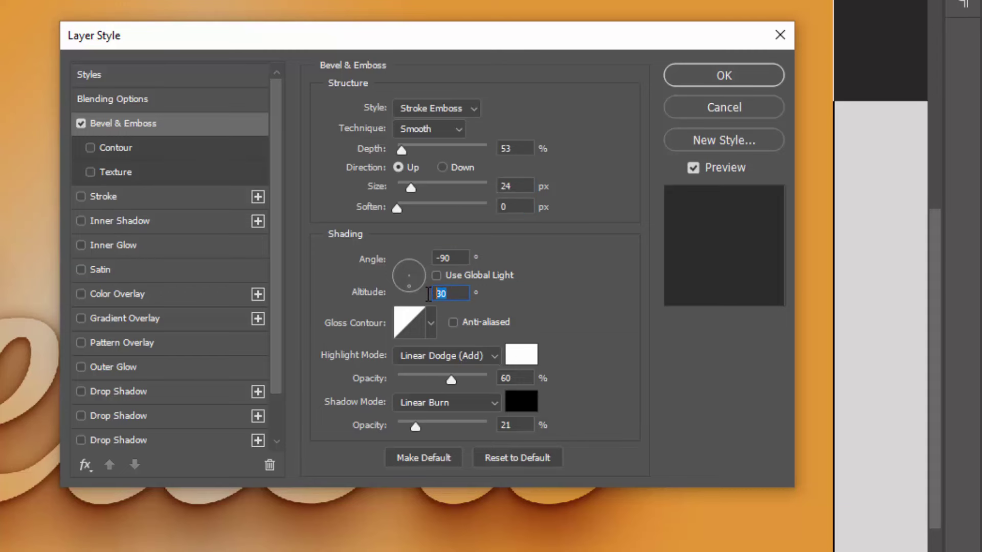
Keep the linear gloss contour and set the bevel contour range to 50%
left_click(413, 323)
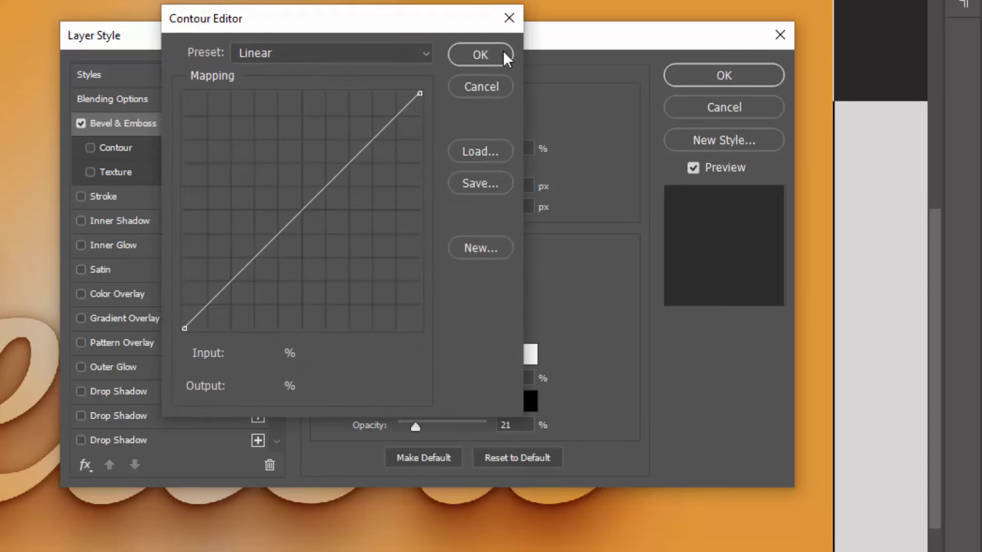
left_click(504, 54)
left_click(506, 377)
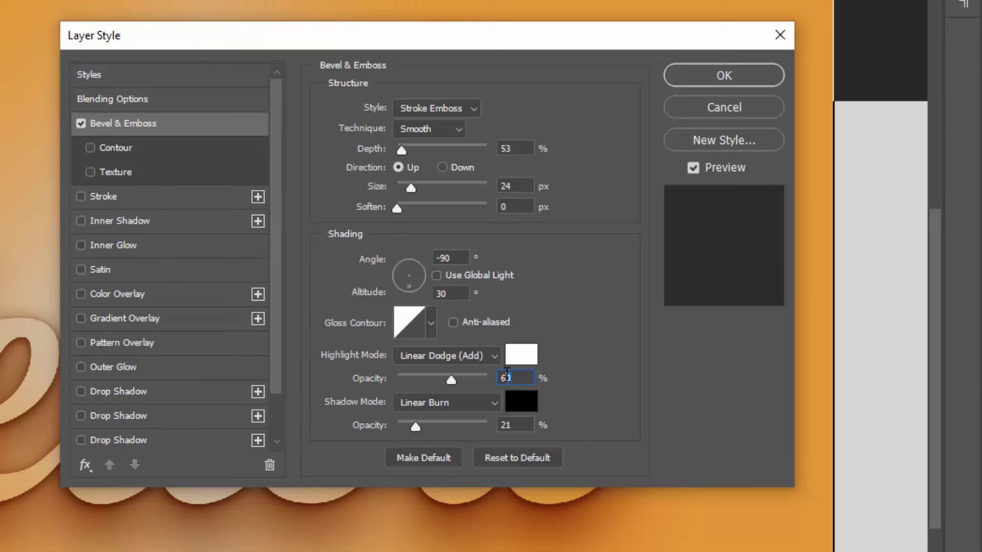
left_click_drag(526, 425, 478, 425)
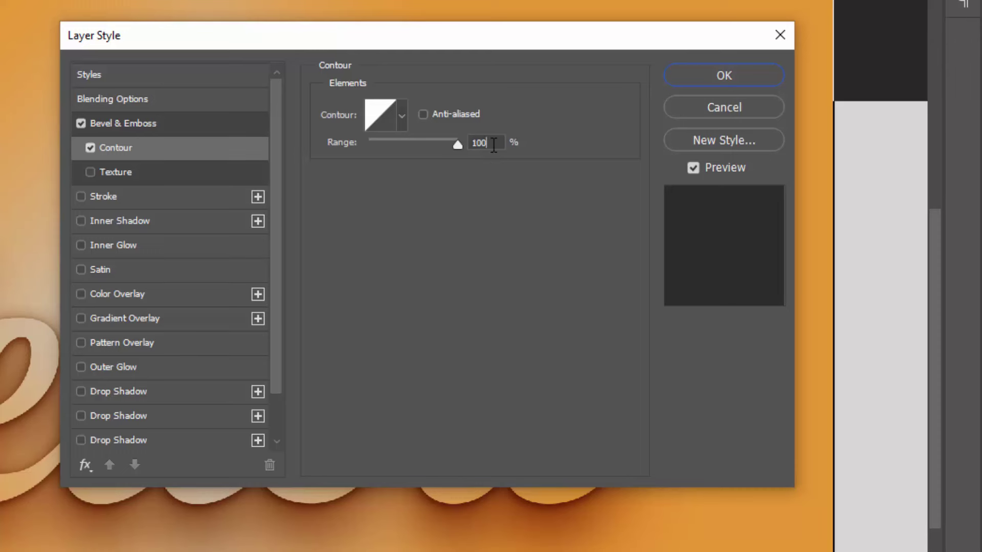
double_click(483, 142)
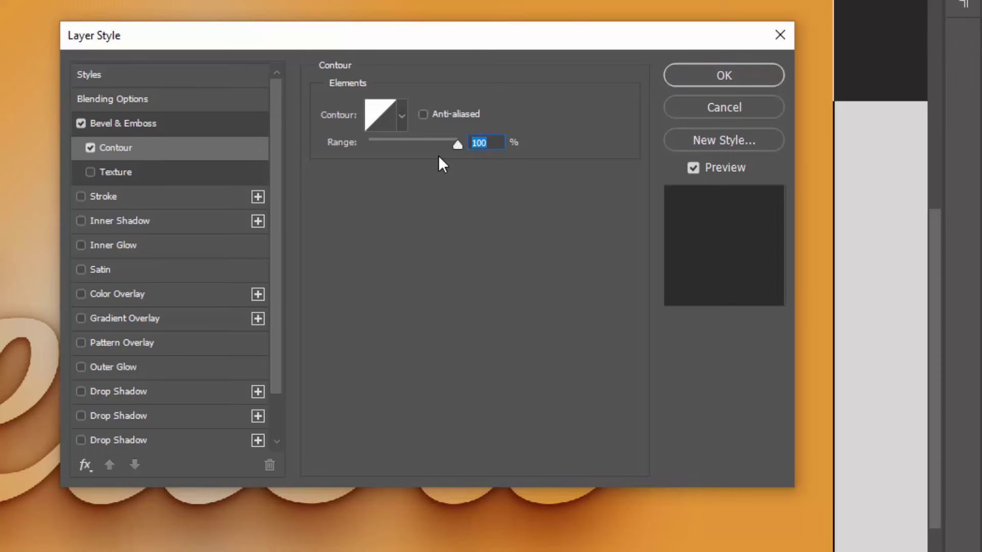
type("50")
Add a 10 px inside stroke in b0b0b0 and apply the layer style
left_click(199, 197)
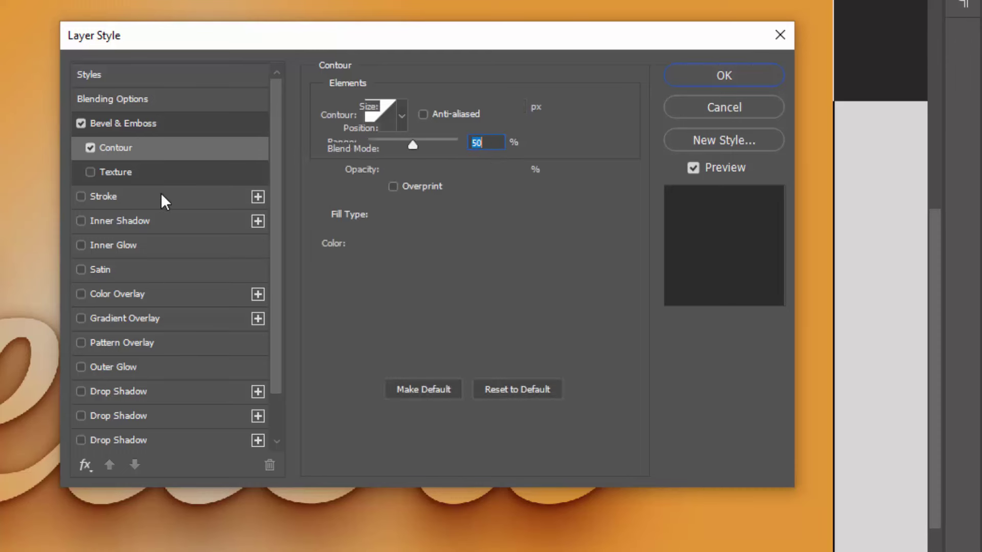
double_click(508, 107)
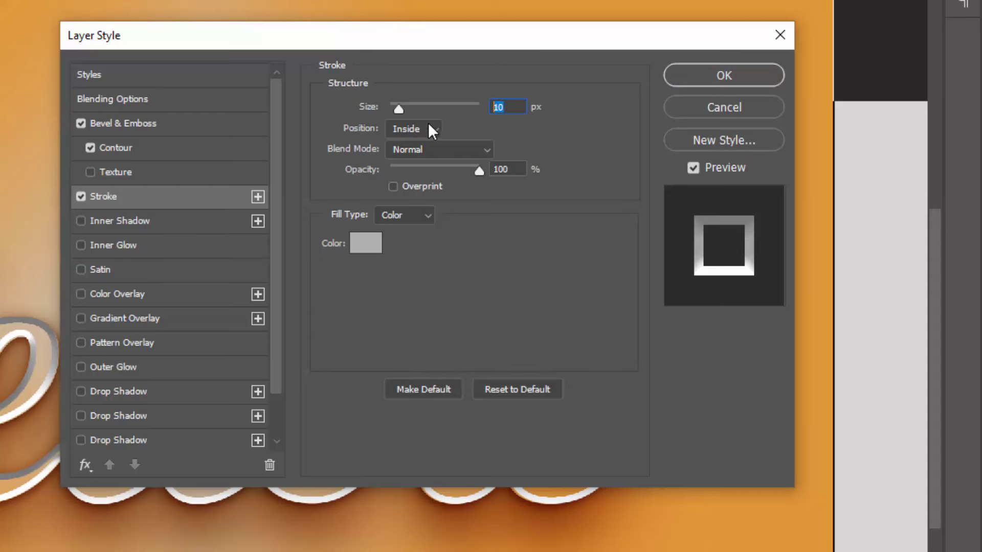
left_click(382, 241)
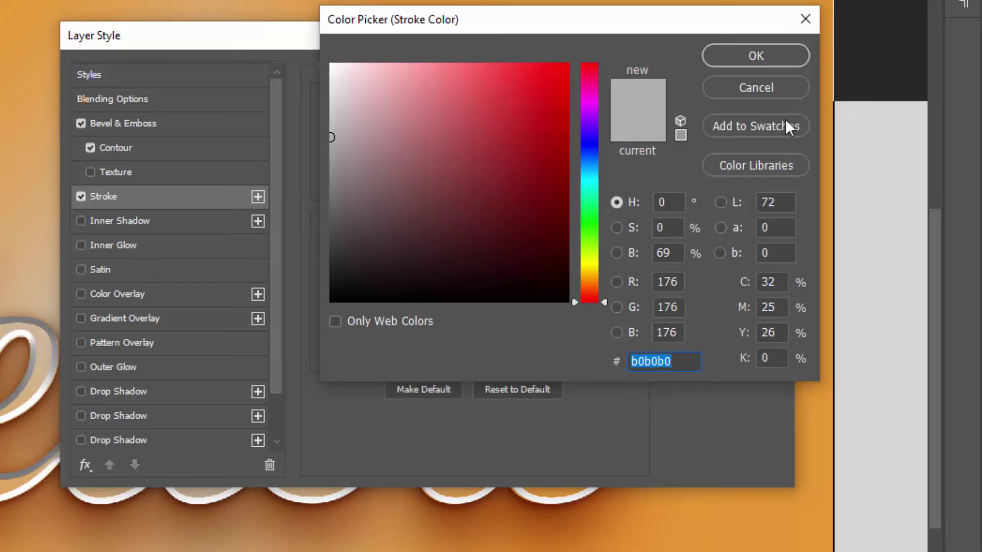
left_click(778, 62)
left_click(684, 19)
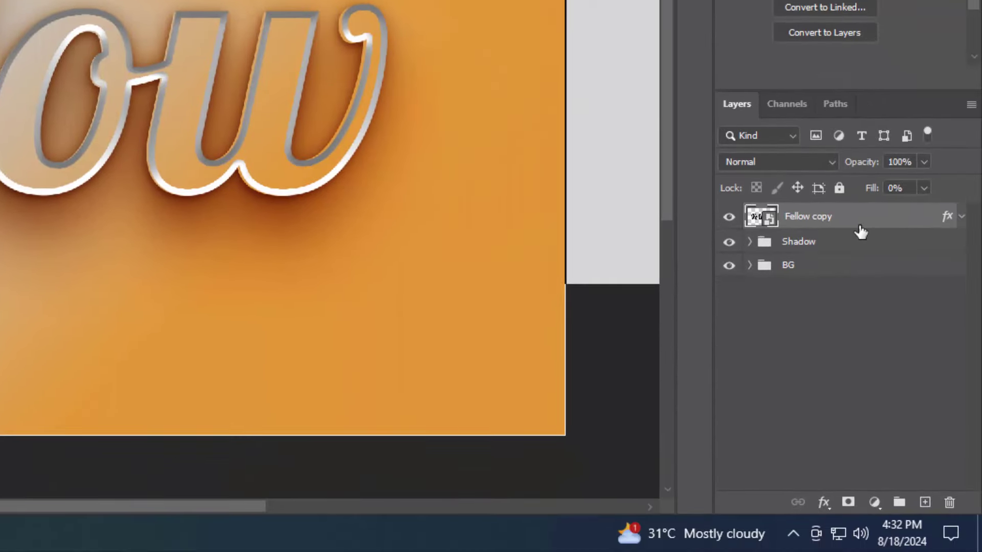
Repeat the transformed duplicate seven times to stack Fellow copies into an extrusion
key("ctrl+shift+alt+t")
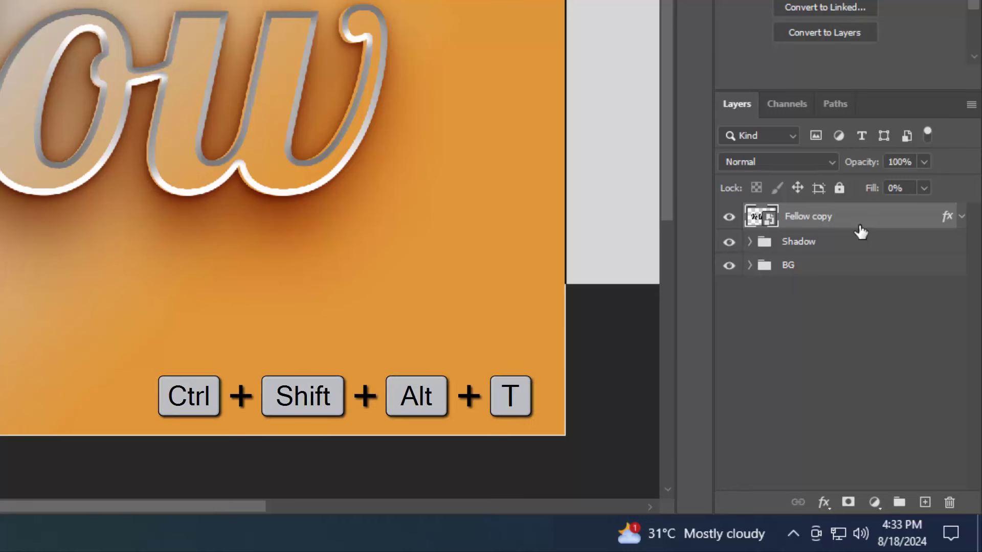
key("ctrl+shift+alt+t")
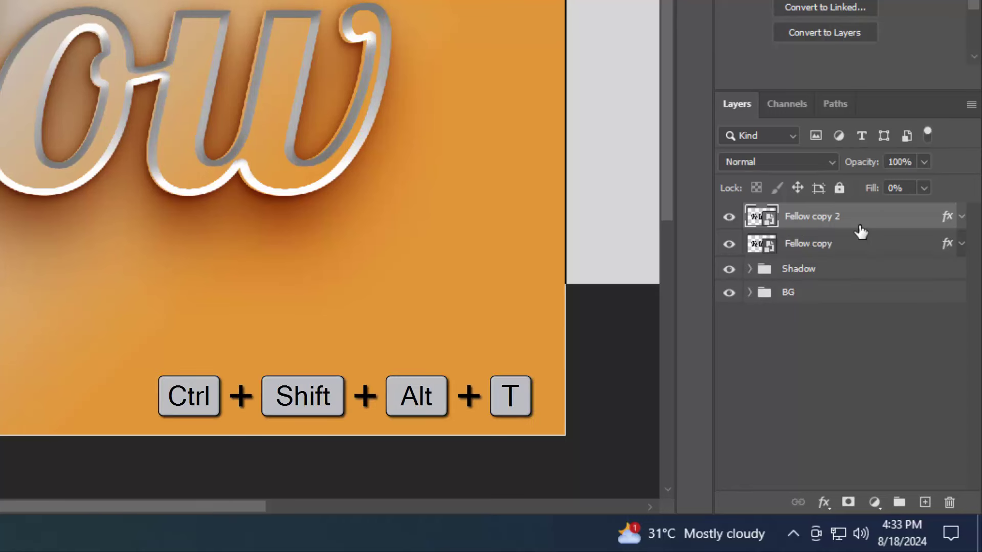
key("ctrl+shift+alt+t")
key("ctrl+shift+alt+t")
key("ctrl+shift+alt+t")
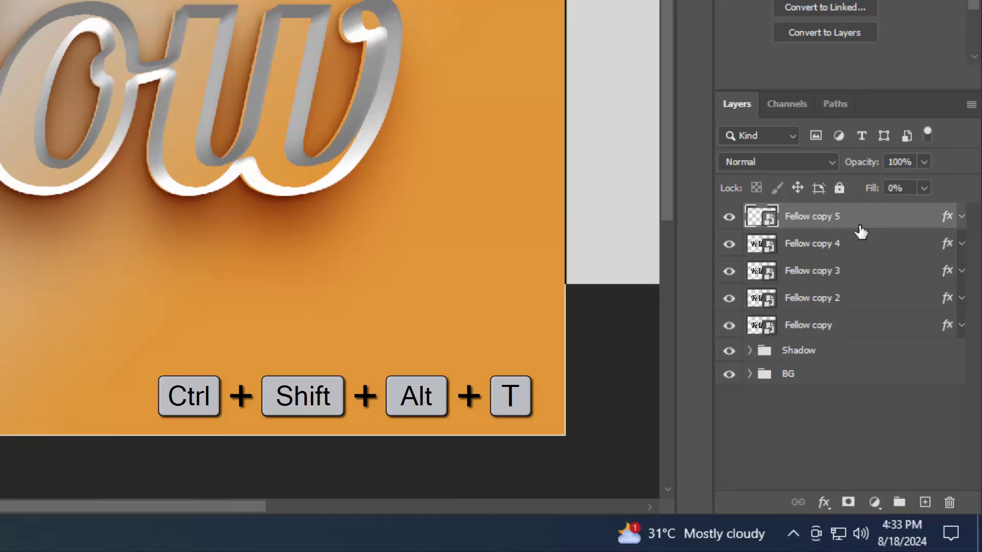
key("ctrl+shift+alt+t")
key("ctrl+shift+alt+t")
key("ctrl+shift+alt+t")
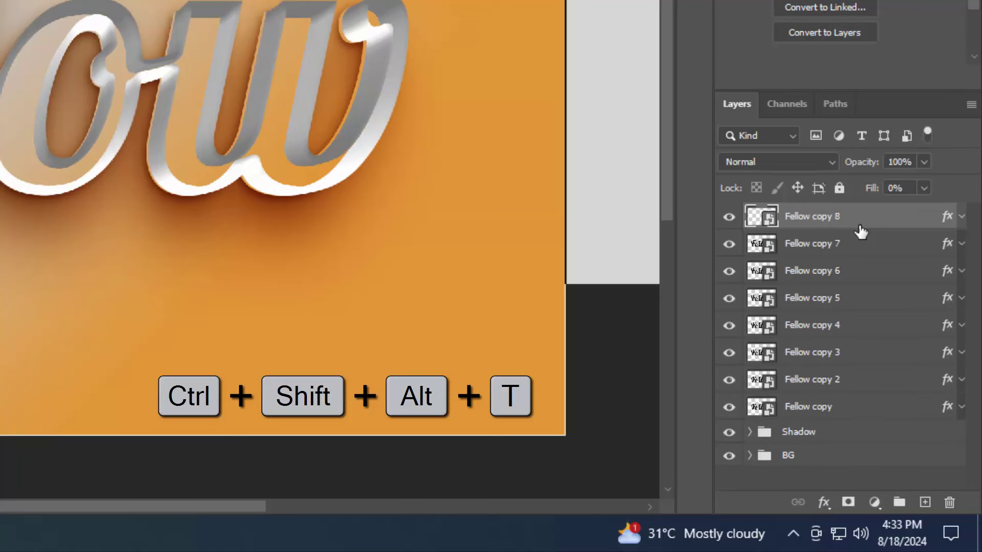
key("ctrl+shift+alt+t")
key("ctrl+shift+alt+t")
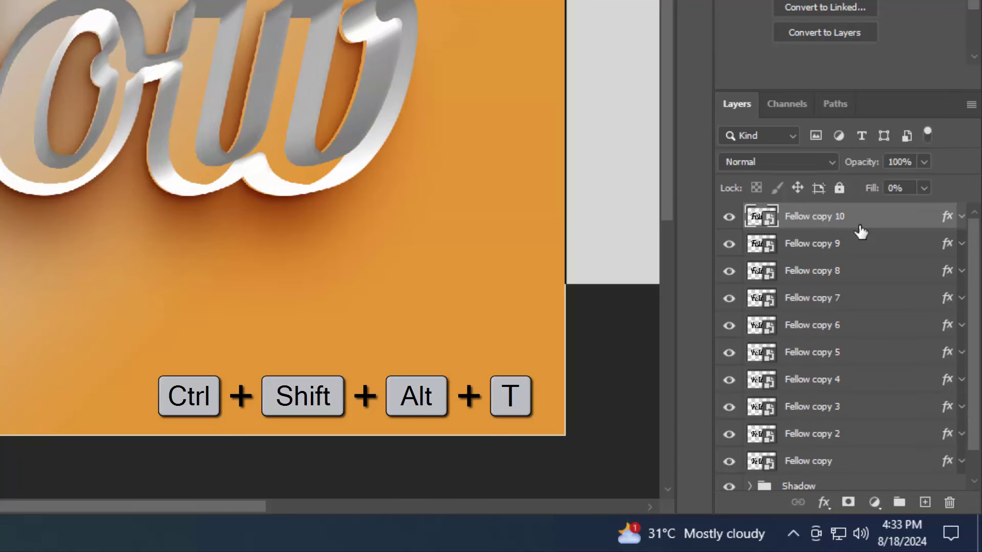
key("ctrl+shift+alt+t")
key("ctrl+shift+alt+t")
key("ctrl+shift+alt+t")
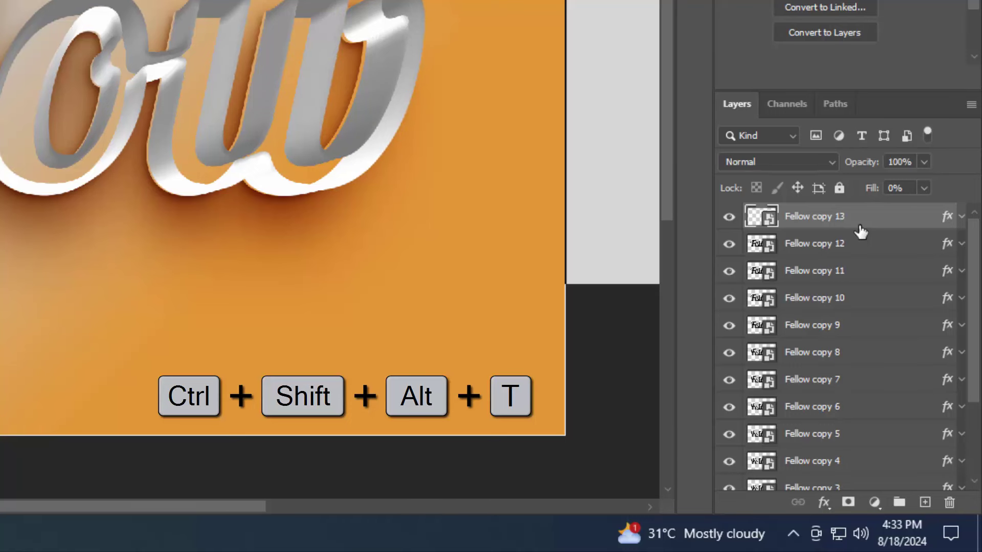
key("ctrl+shift+alt+t")
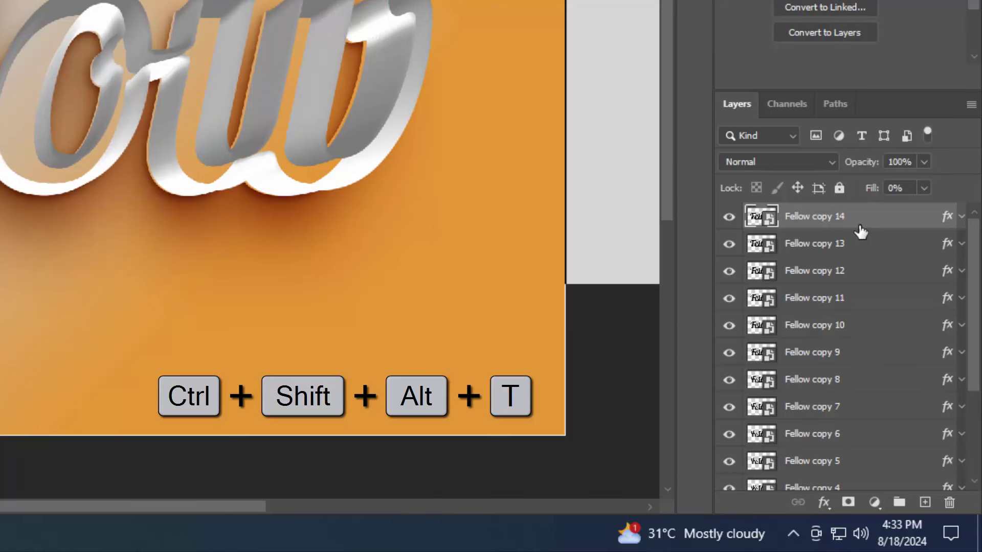
Group Fellow copy through copy 6 as Group 1 and copies 7–13 as Group 2
scroll(872, 246, "down", 3)
left_click(861, 431)
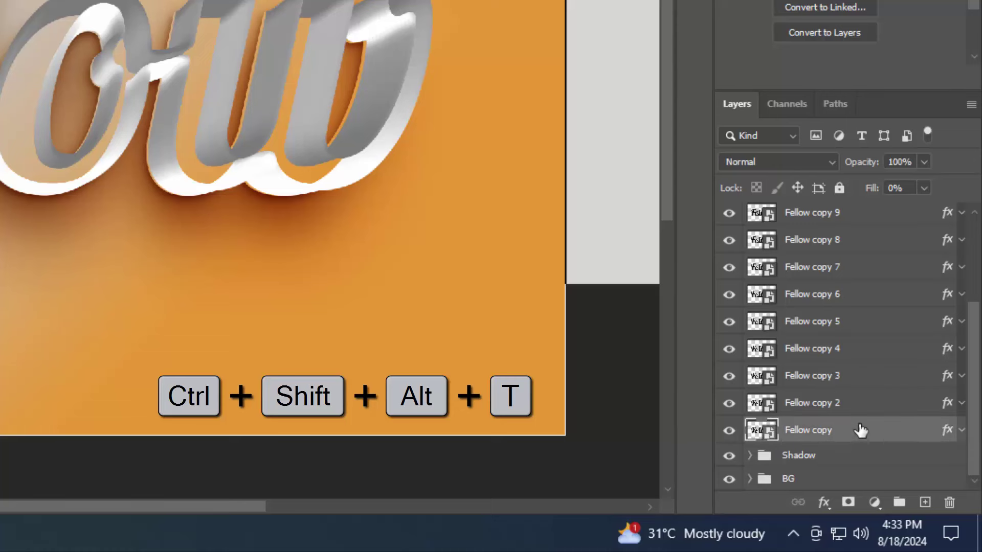
left_click(870, 305, "shift")
left_click(904, 504)
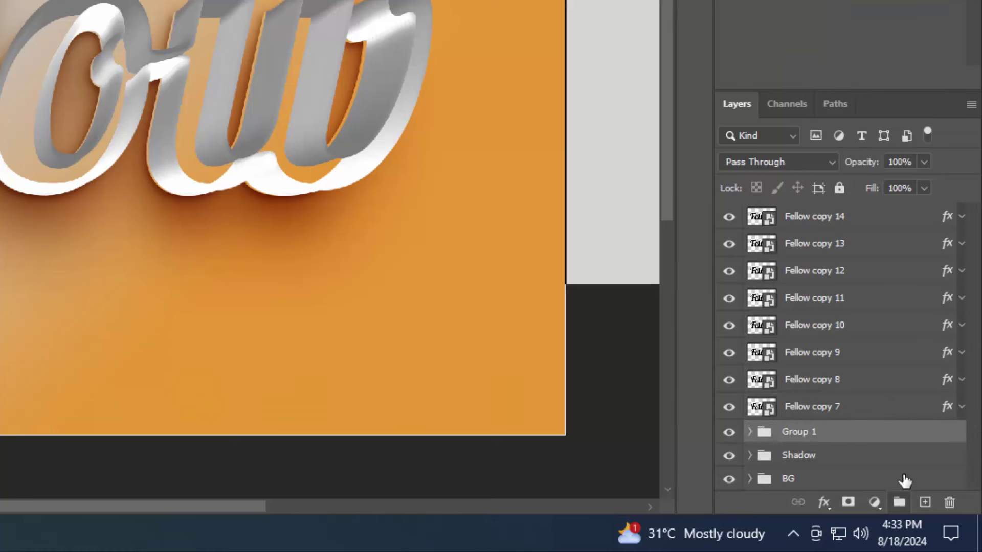
left_click(878, 404)
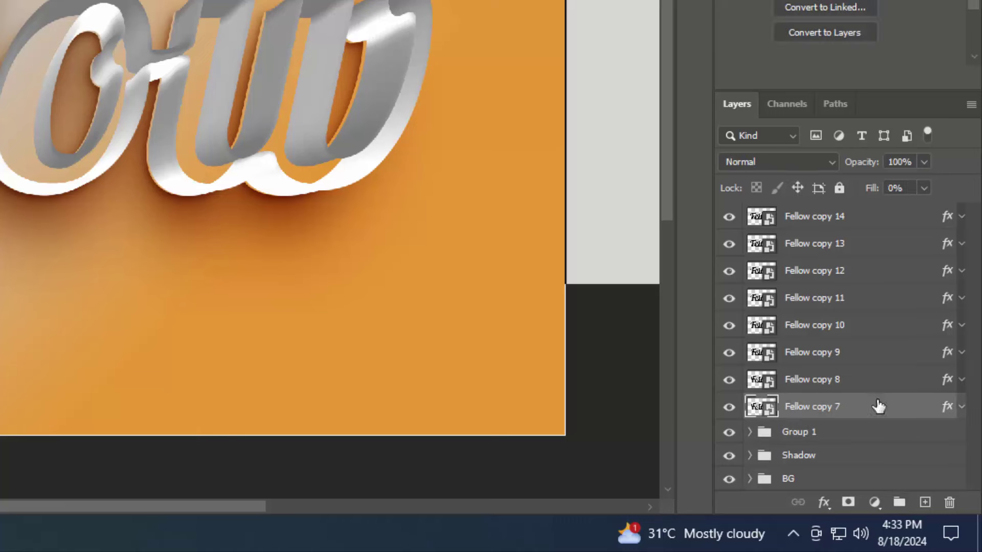
left_click(861, 249, "shift")
left_click(900, 503)
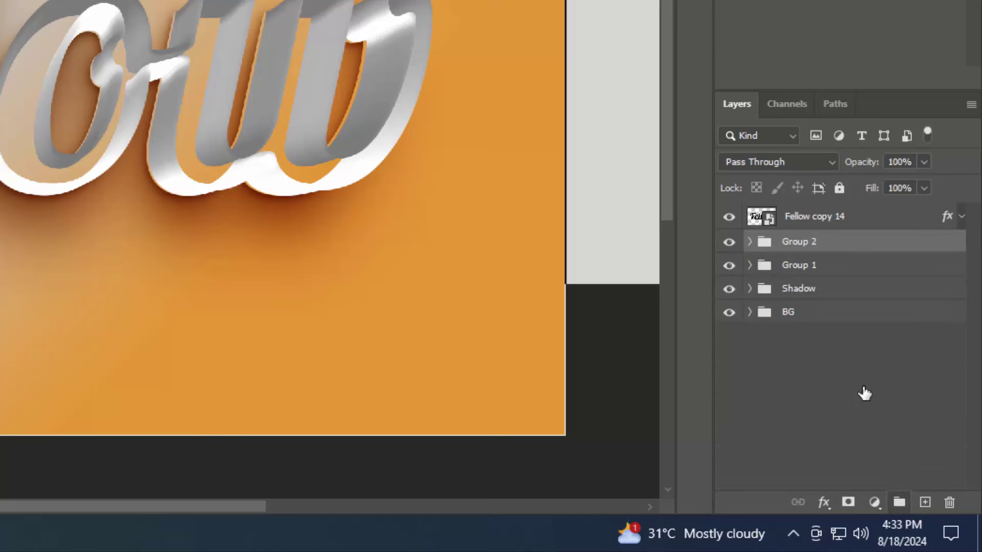
Hide Fellow copy 14 and Group 2, leaving Group 1 selected
left_click(730, 218)
left_click(729, 241)
left_click(830, 268)
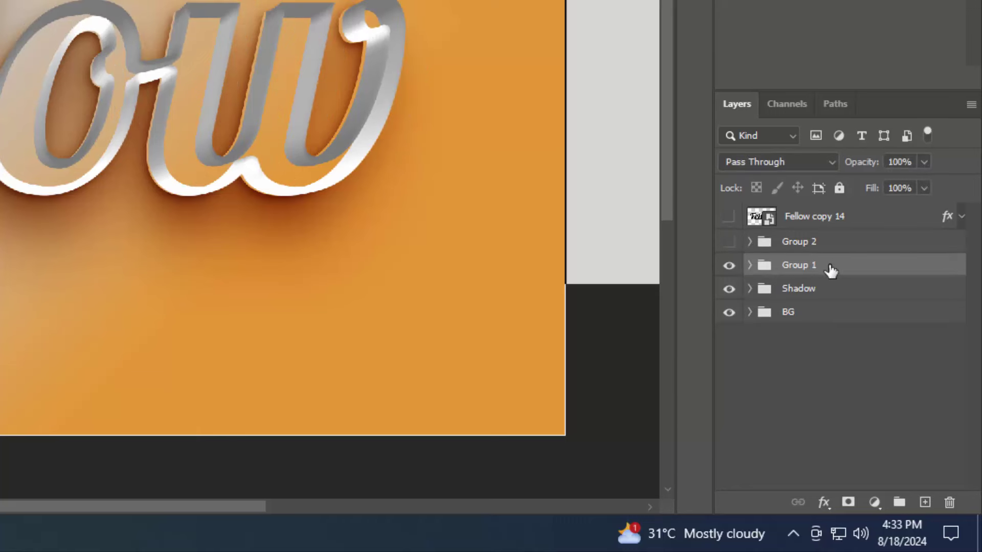
left_click(823, 503)
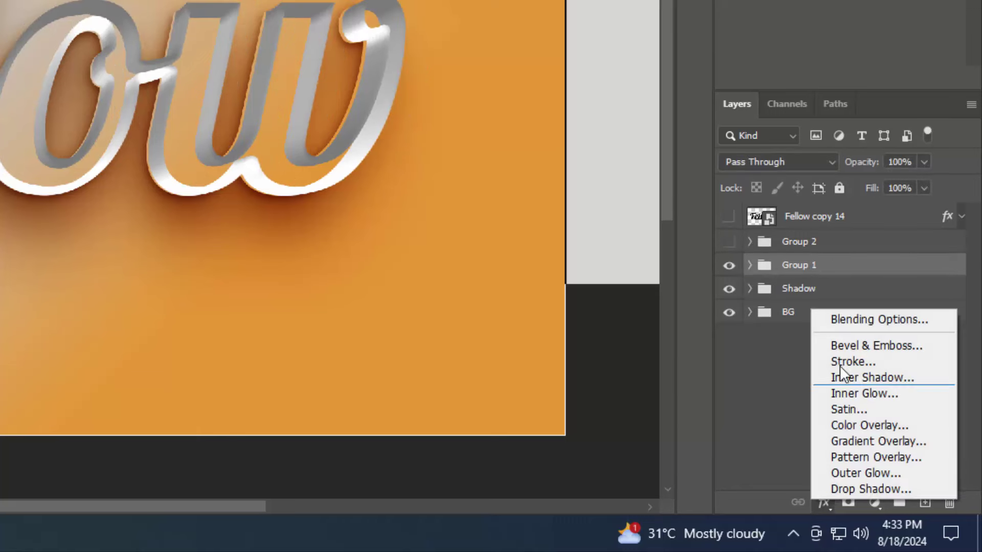
Apply a Linear Burn Color Overlay in e99932 to Group 1
left_click(841, 318)
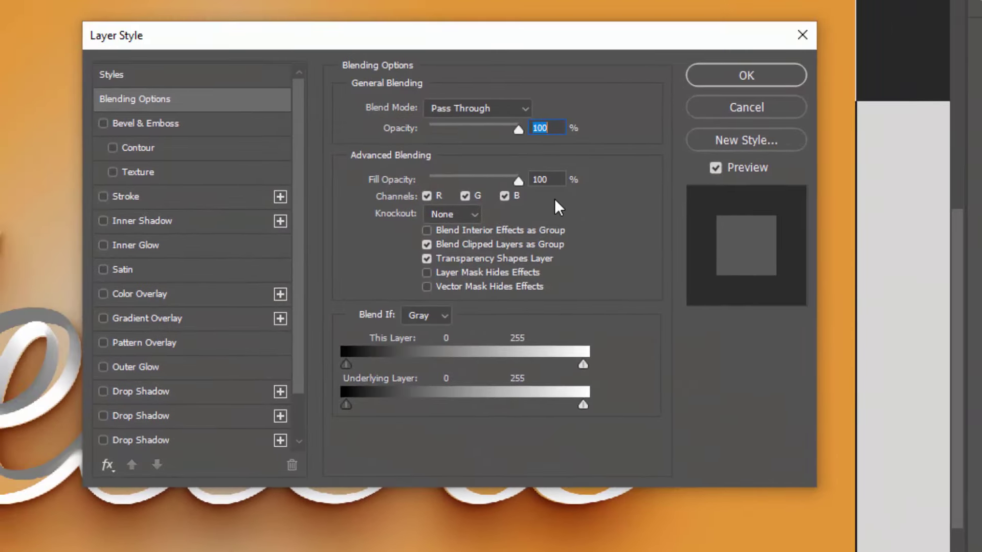
left_click(145, 297)
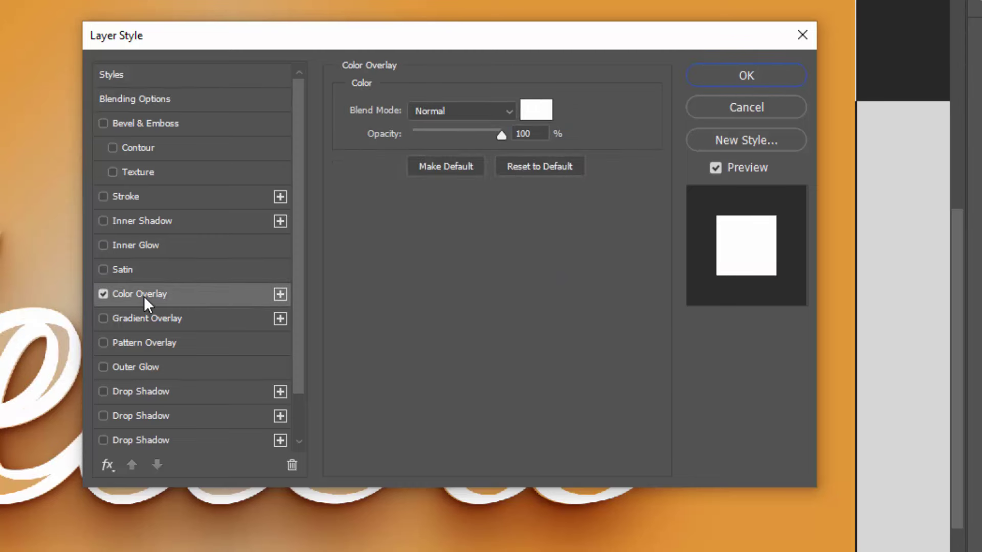
left_click(499, 114)
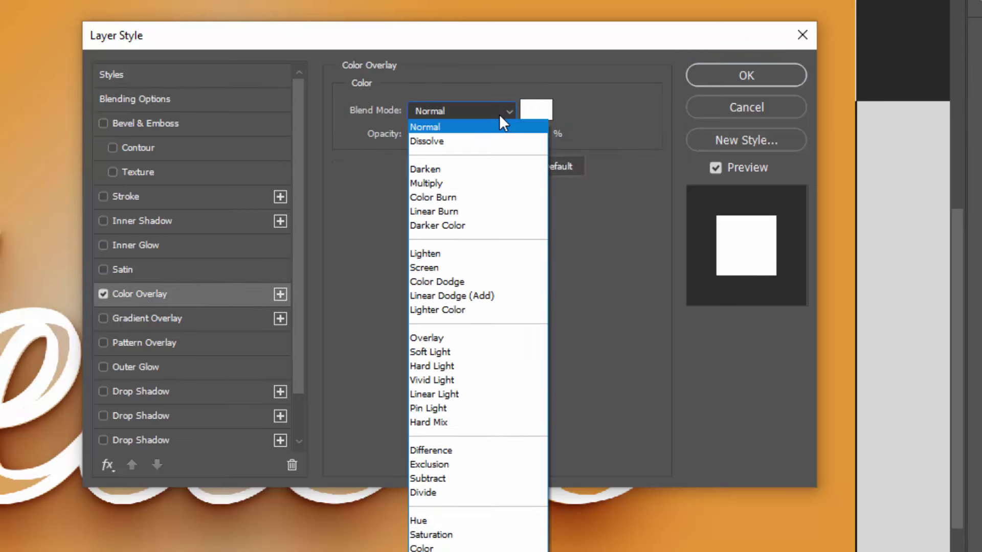
left_click(472, 210)
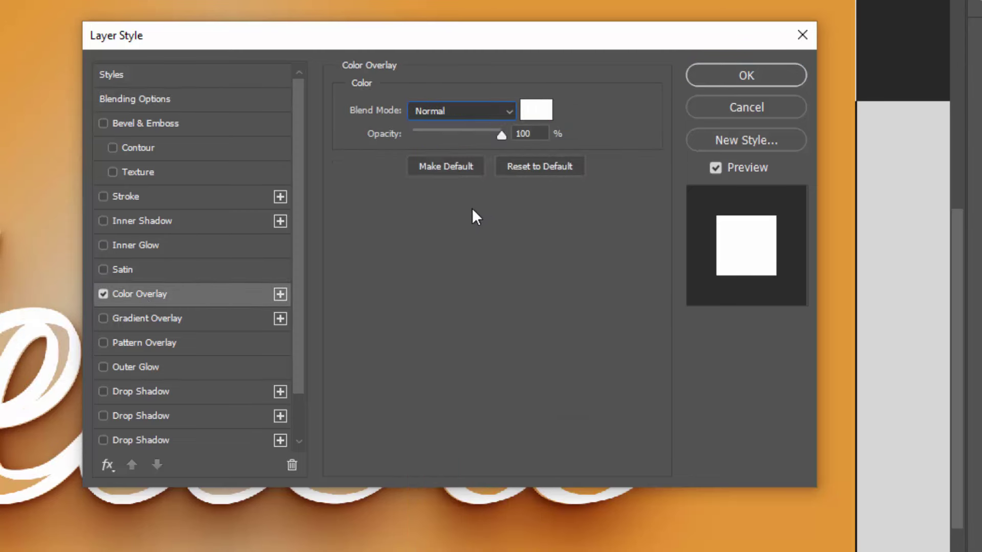
left_click(536, 109)
type("e9")
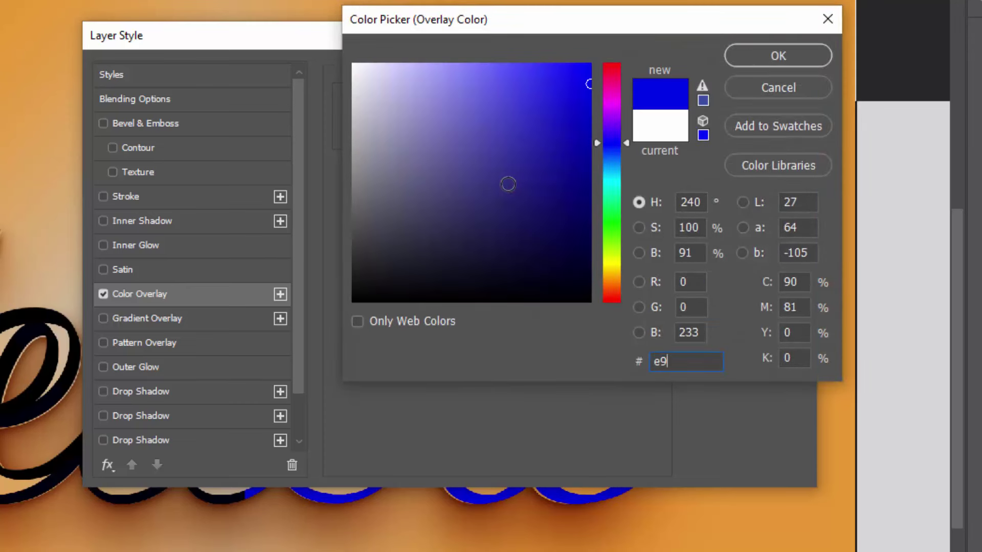
type("9932")
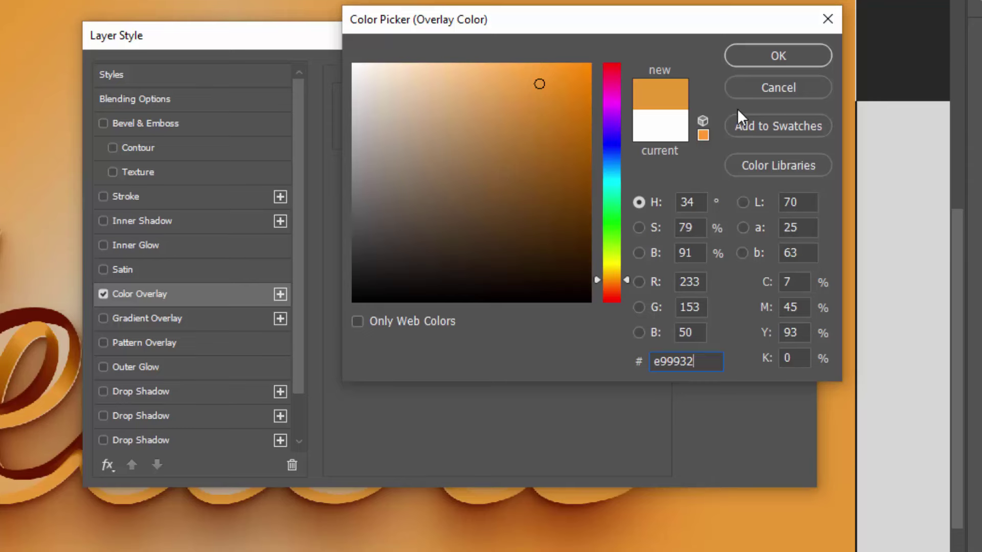
left_click(762, 57)
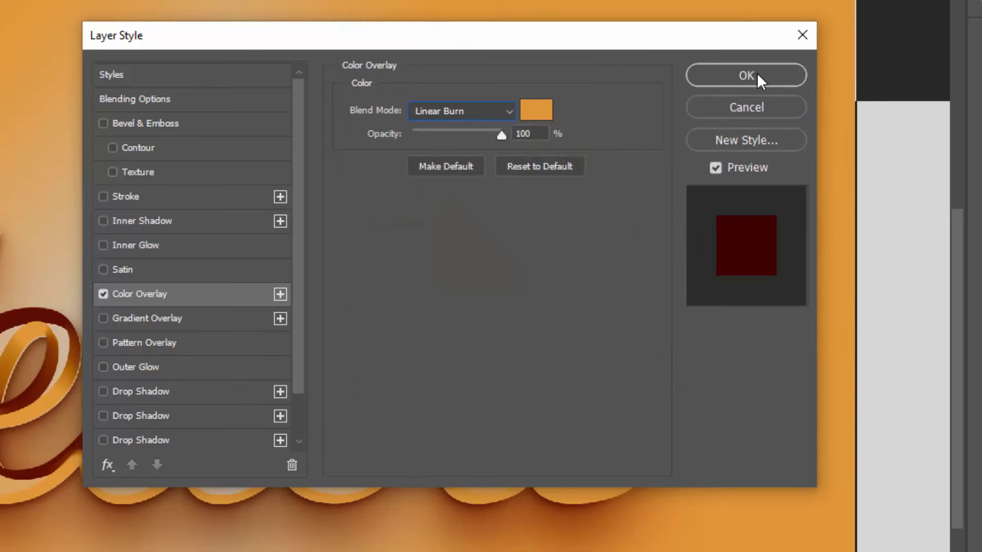
left_click(757, 75)
Finish Group 1's overlay, then unhide Group 2 and give it a #dfdfdf Linear Burn Color Overlay
left_click(757, 74)
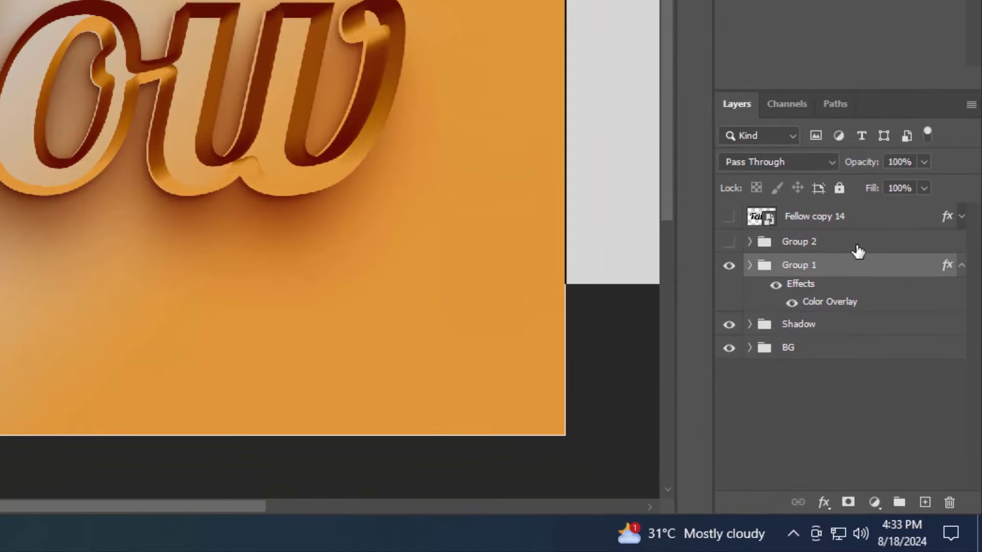
left_click(798, 245)
left_click(729, 242)
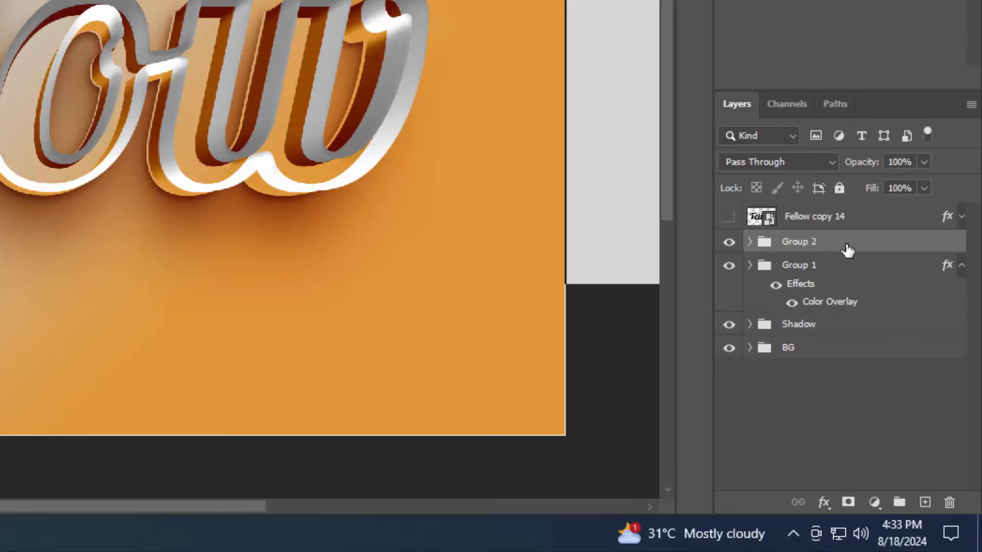
left_click(823, 502)
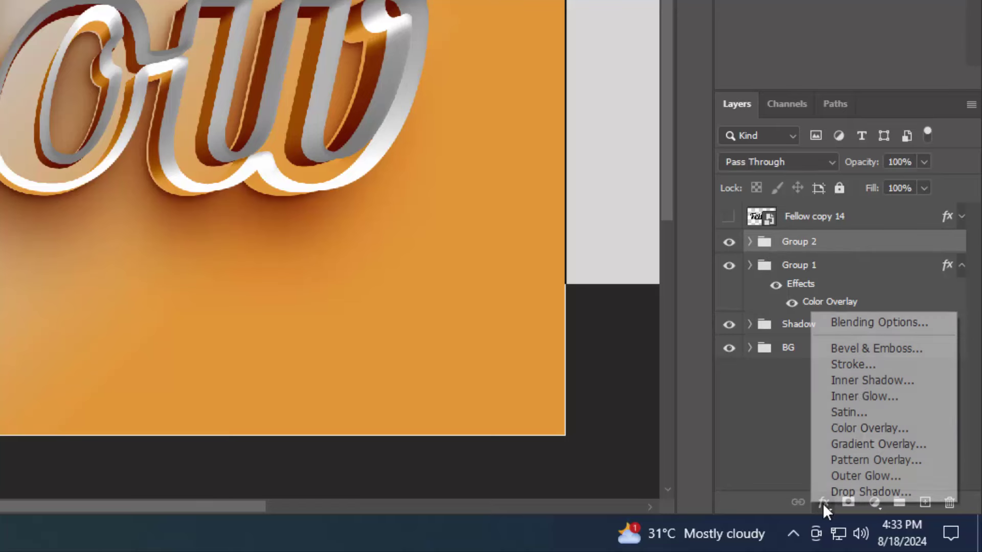
left_click(851, 328)
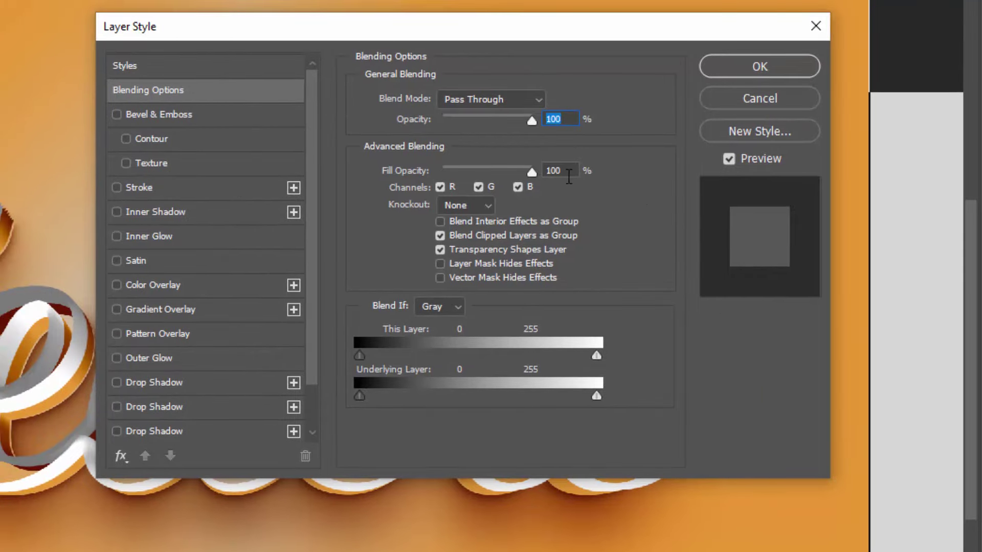
left_click(236, 283)
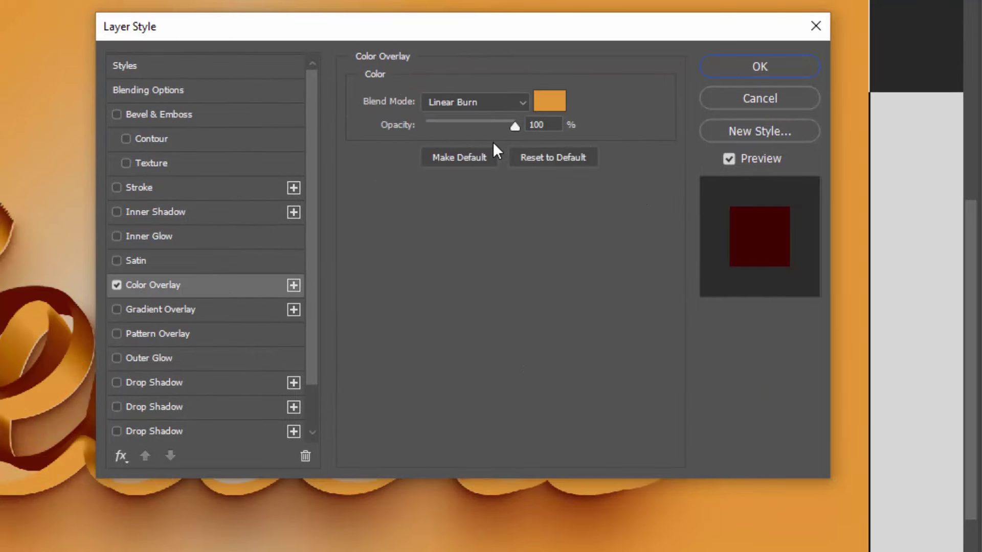
left_click(554, 110)
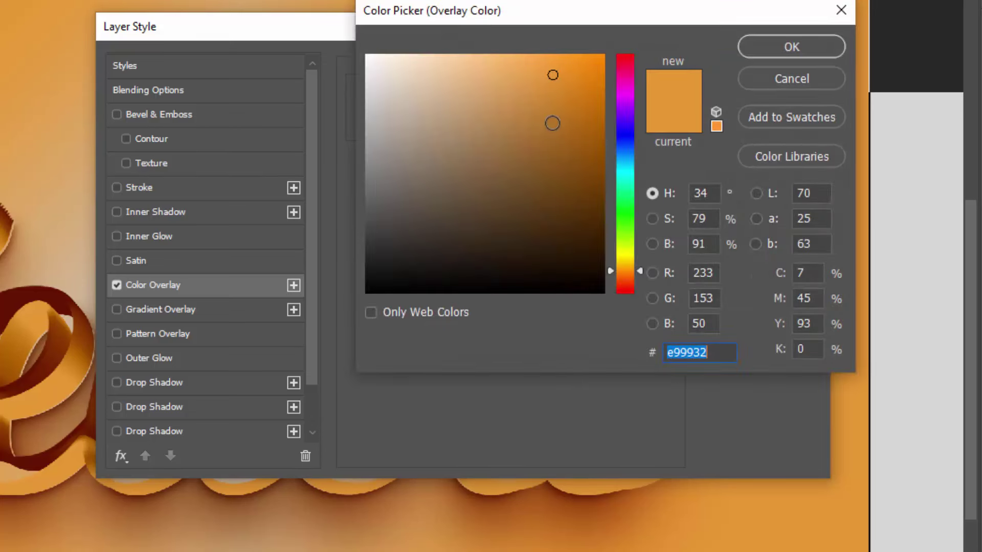
type("dfdfdf")
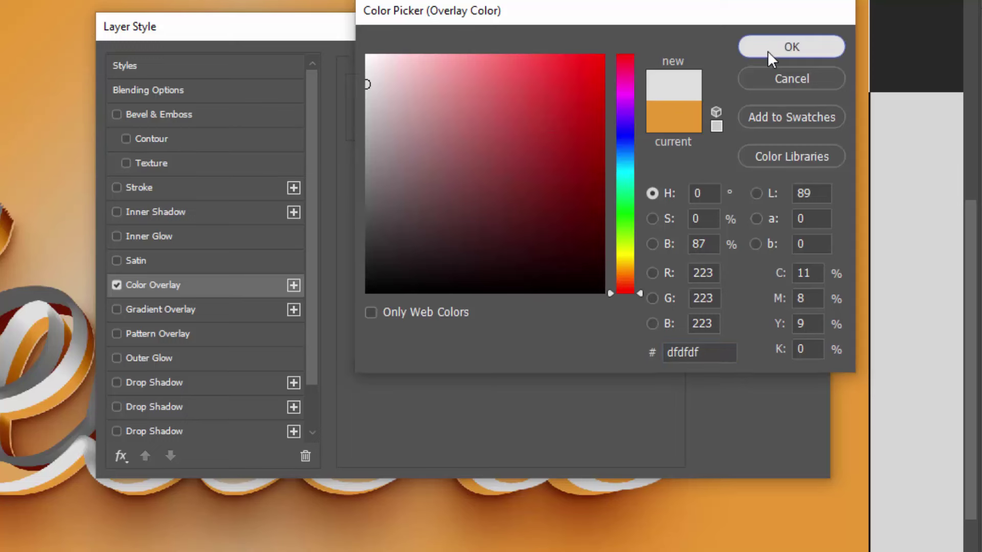
left_click(767, 51)
left_click_drag(548, 125, 505, 124)
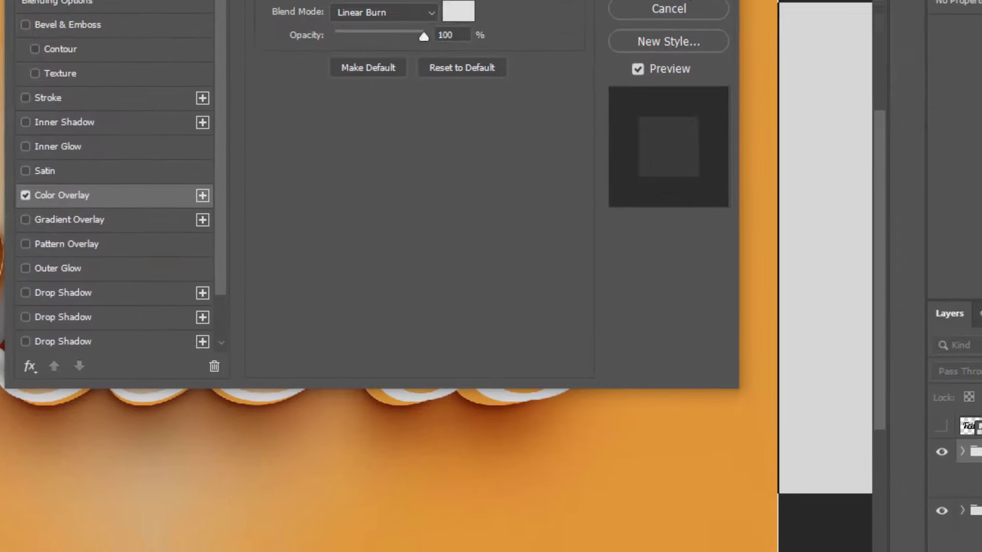
left_click(776, 65)
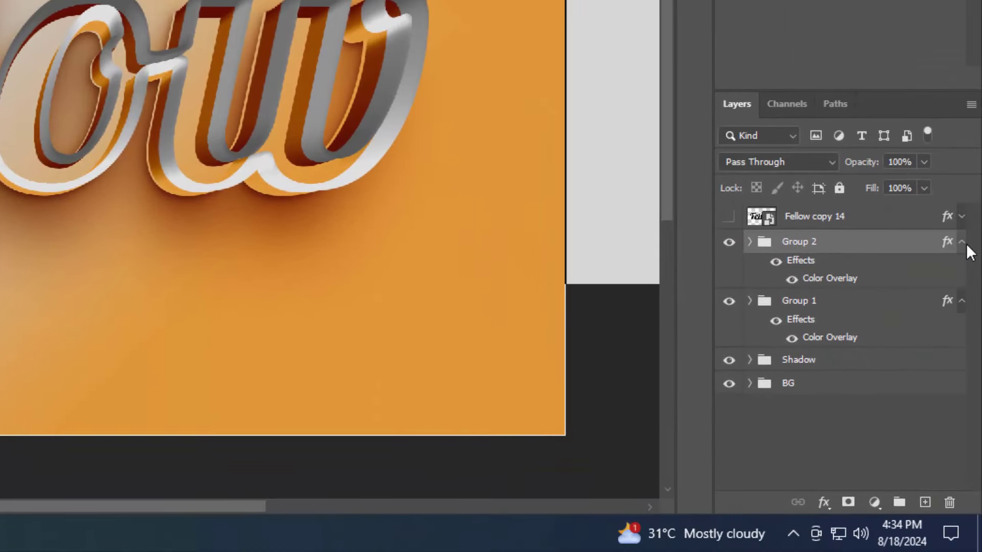
left_click(963, 243)
Collapse Group 1's effects, unhide Fellow copy 14 and clear its existing layer style
left_click(961, 267)
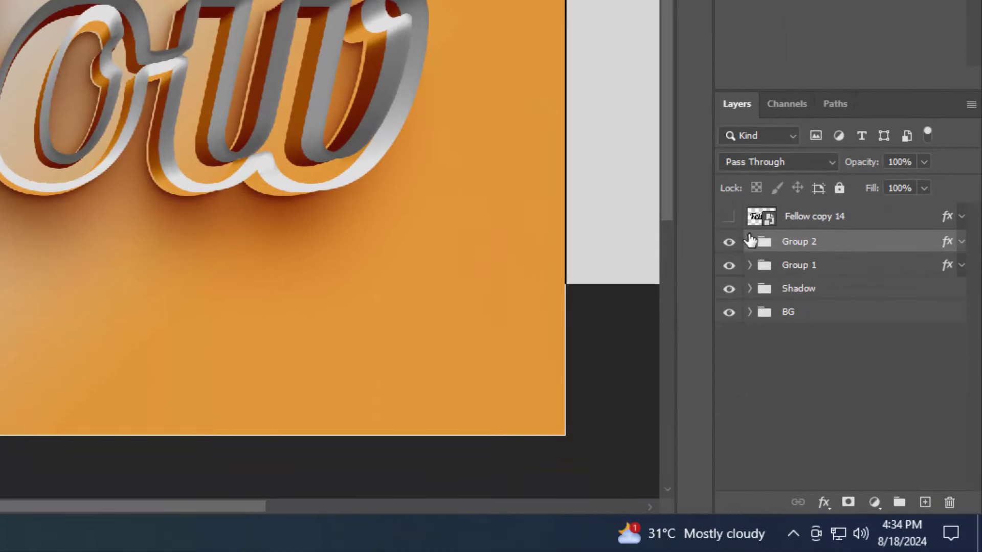
left_click(728, 217)
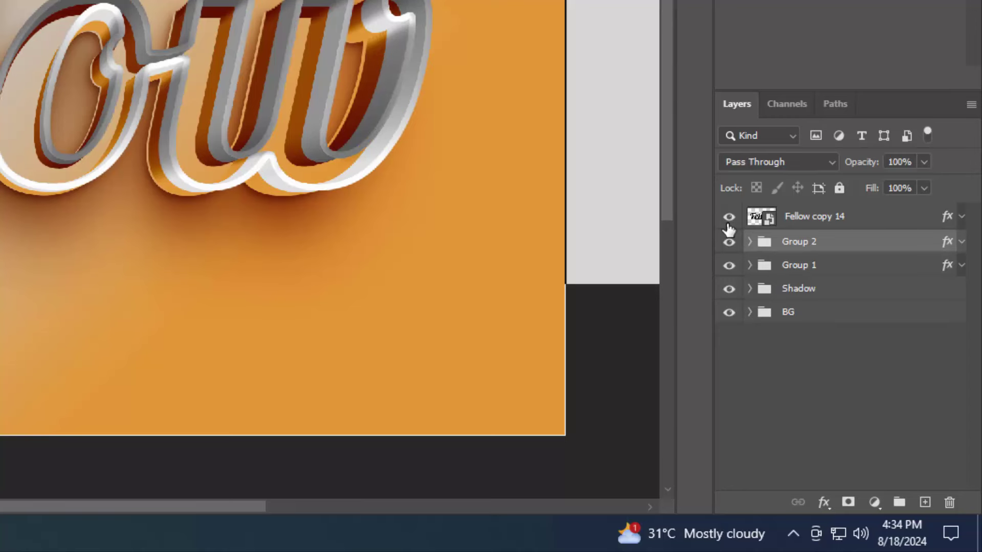
left_click(868, 226)
right_click(868, 226)
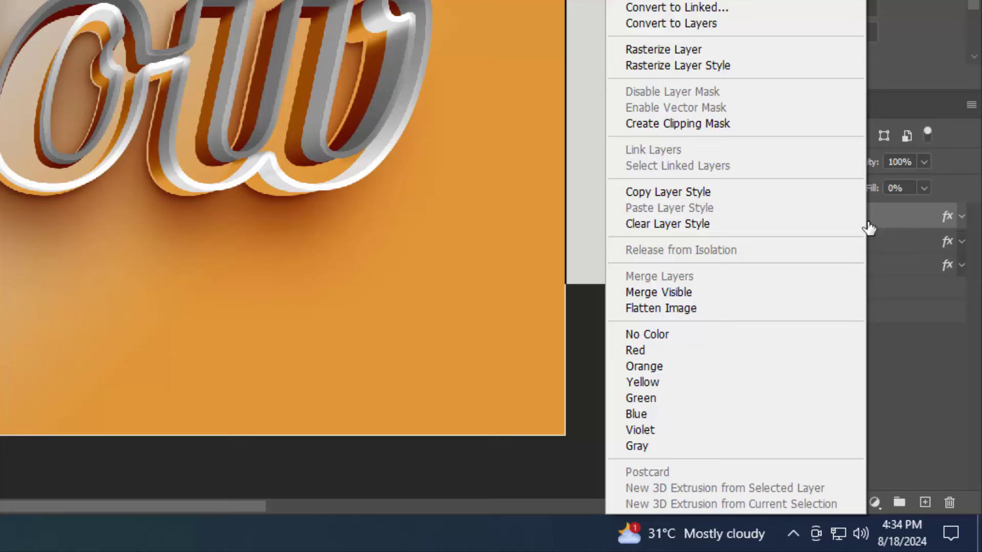
left_click(782, 222)
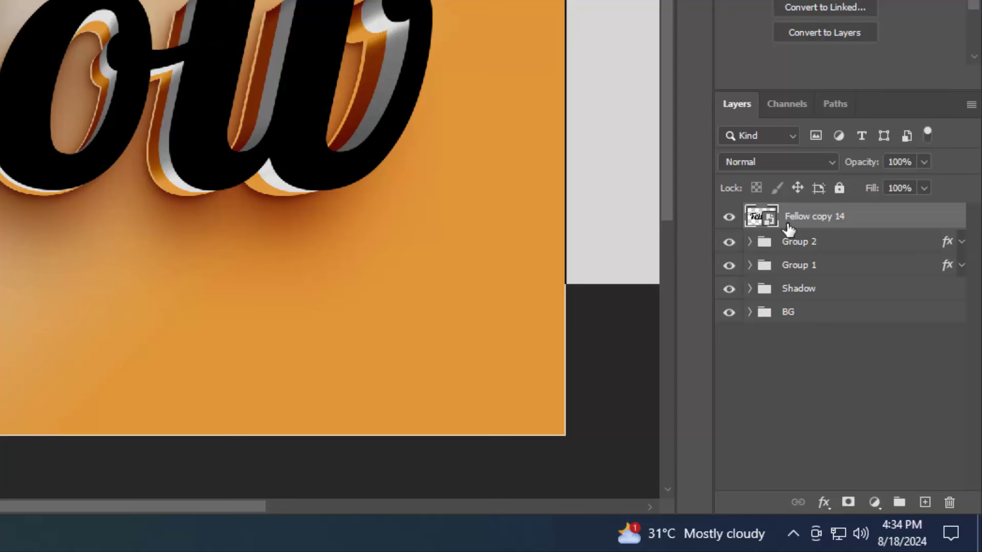
left_click(822, 503)
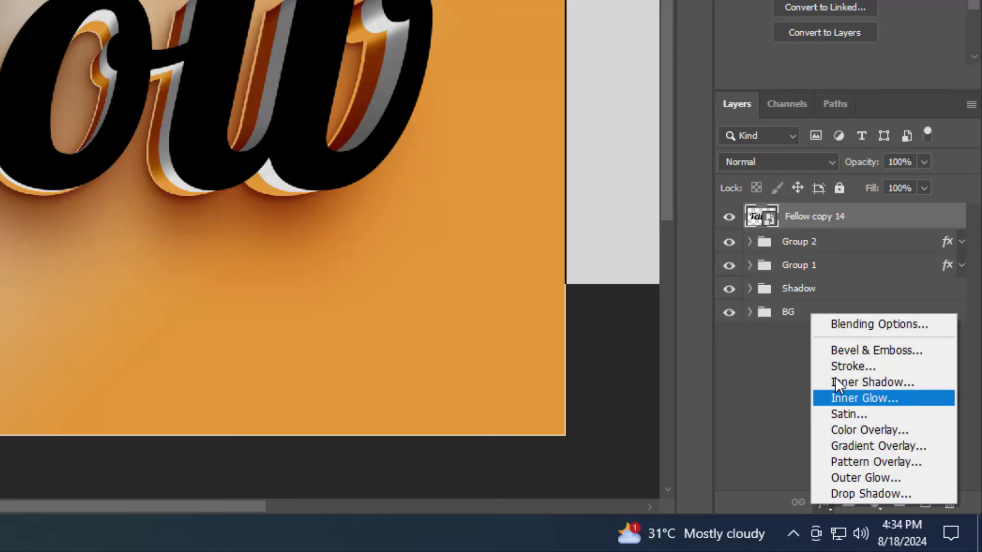
Set Fellow copy 14's fill opacity to 0 and add an Inner Bevel
left_click(836, 324)
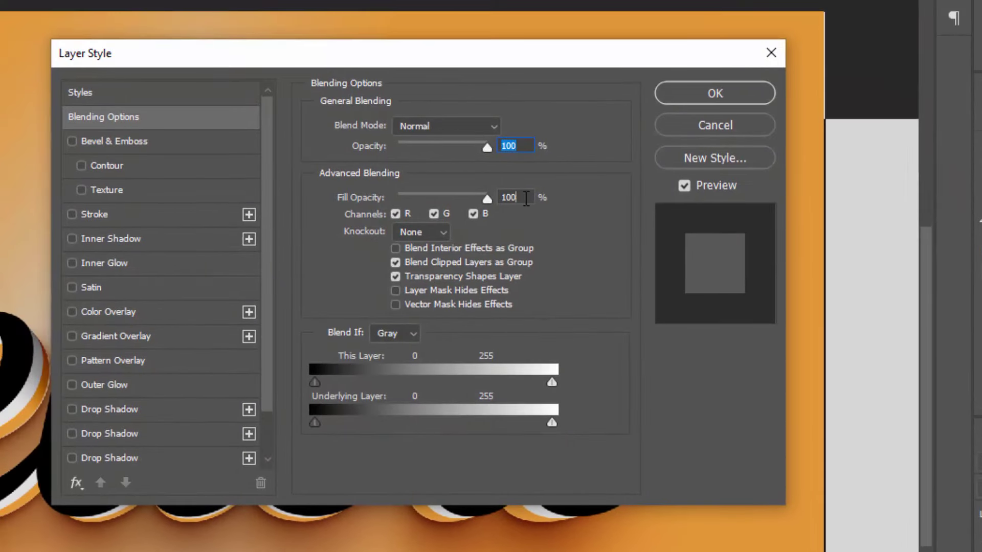
left_click(487, 198)
type("0")
left_click(123, 142)
left_click(439, 128)
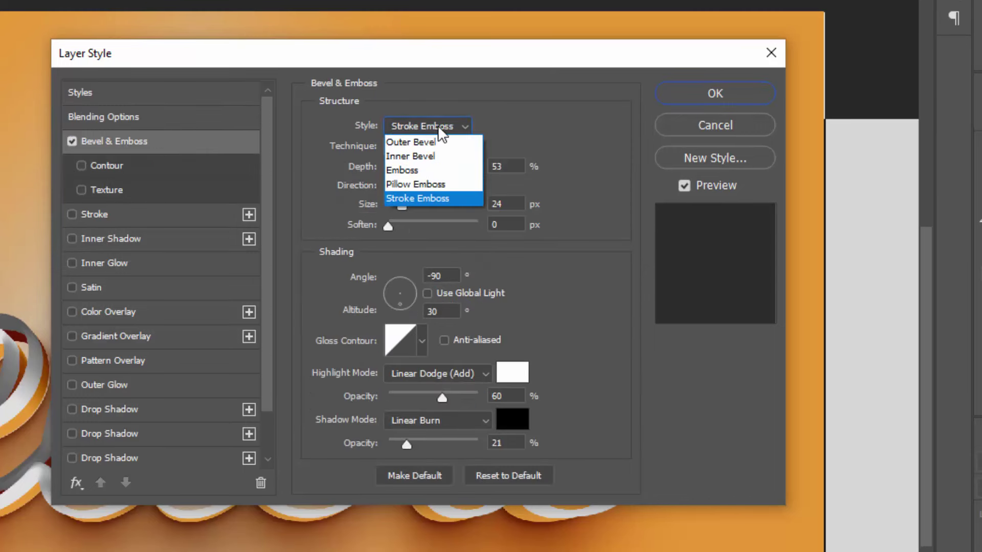
left_click(430, 156)
Set the bevel to 317% depth, 0 px size, 2 px soften, 36% highlight and 11% shadow opacity
left_click(503, 166)
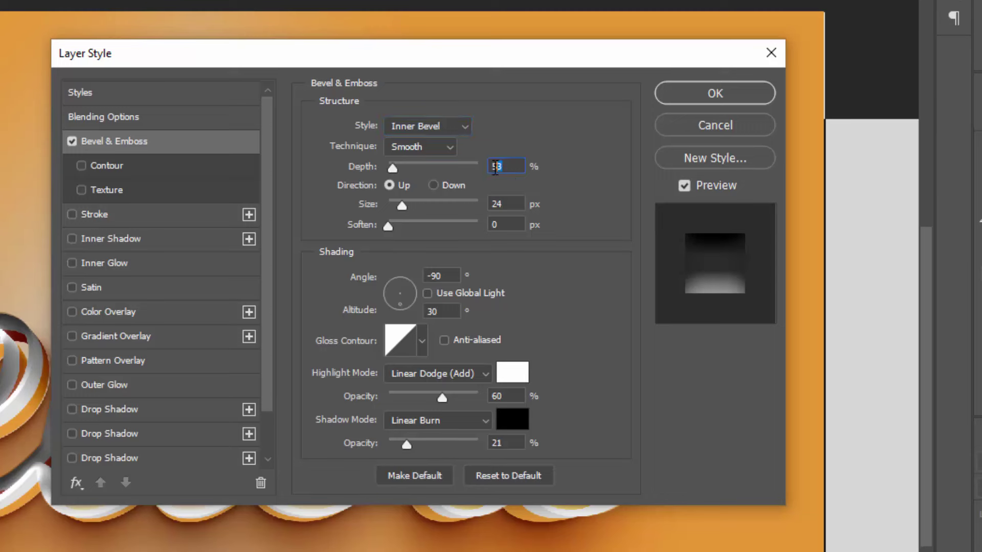
type("31")
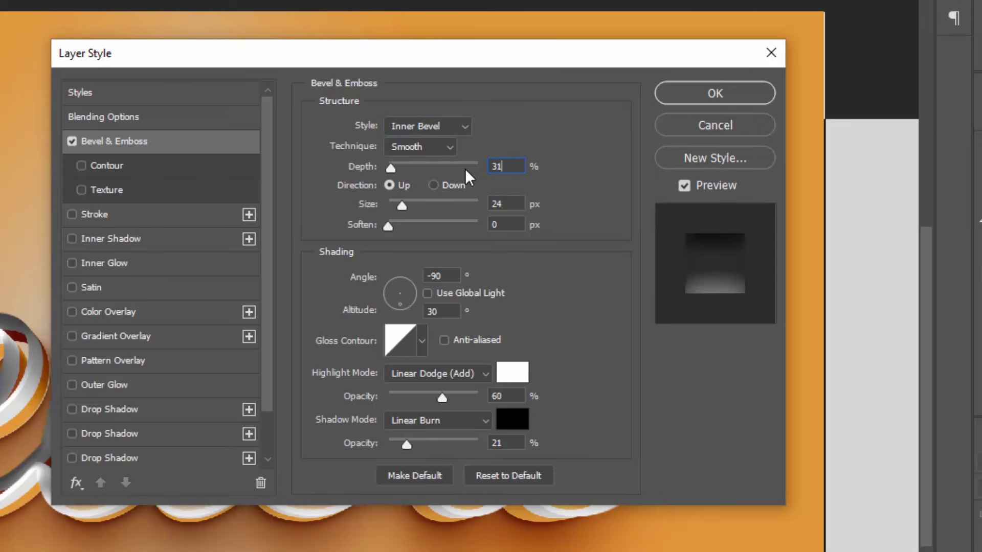
type("7")
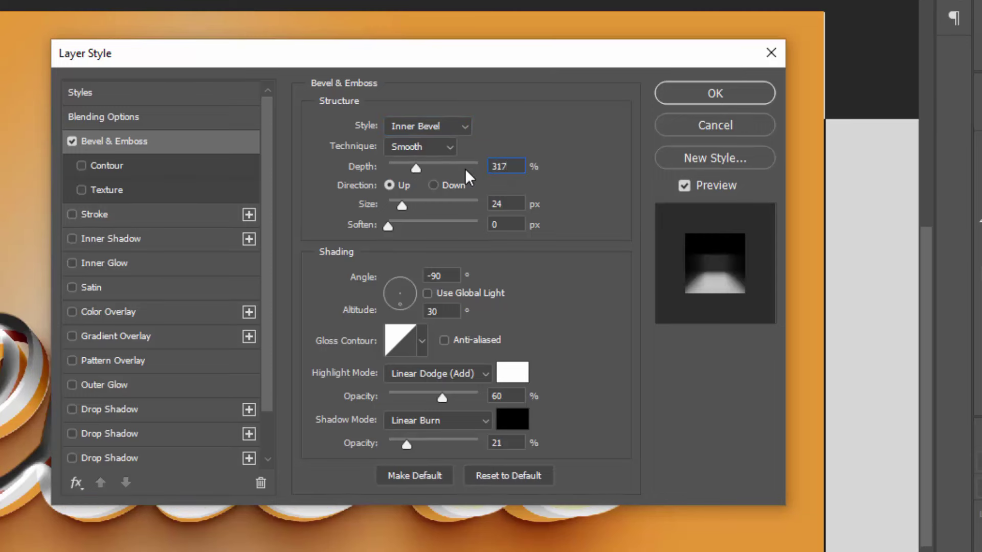
key("Tab")
key("Tab")
type("0")
key("Tab")
type("2")
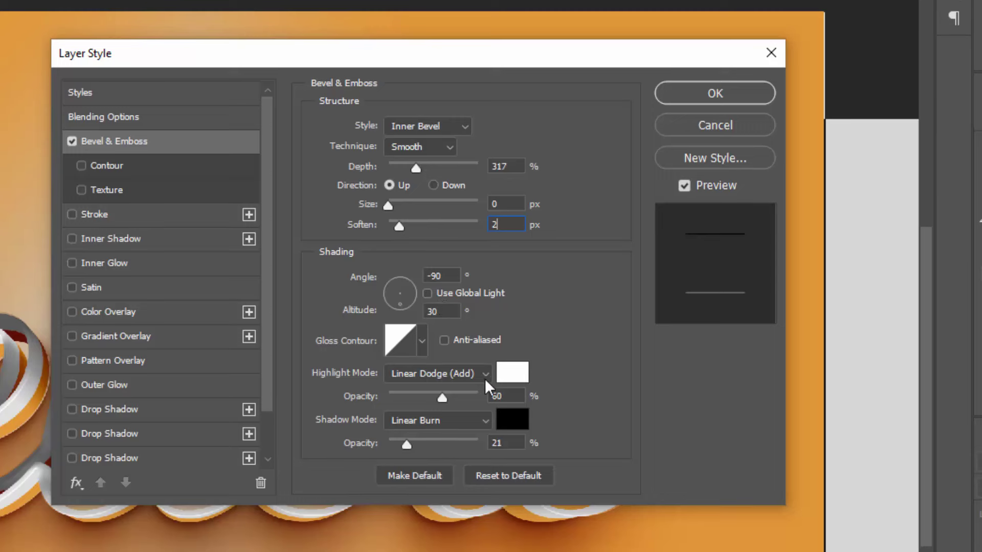
left_click_drag(506, 392, 487, 394)
type("3")
type("6")
left_click_drag(517, 442, 474, 445)
type("1")
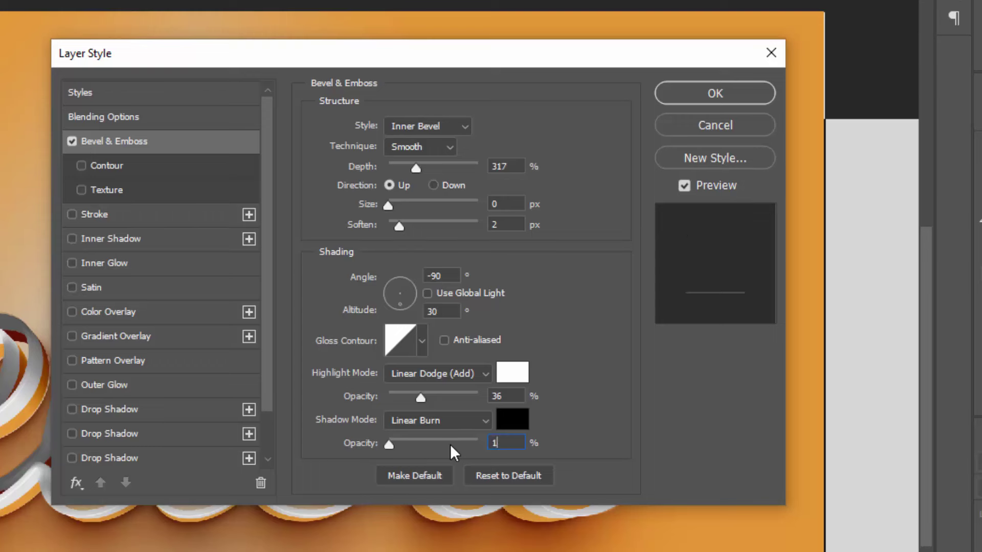
type("1")
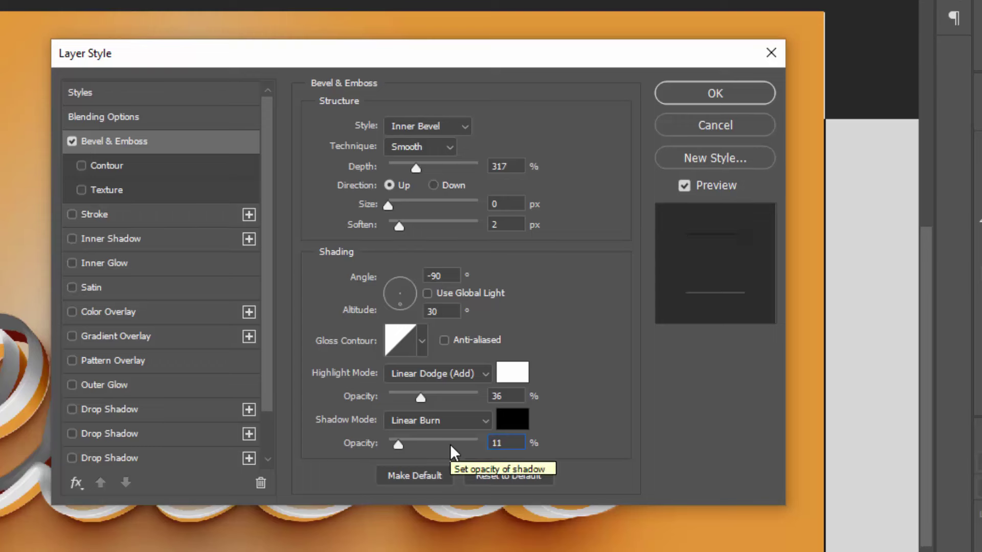
Enable the bevel Contour and add a Gradient Overlay whose left stop is #a5a5a5
left_click(106, 167)
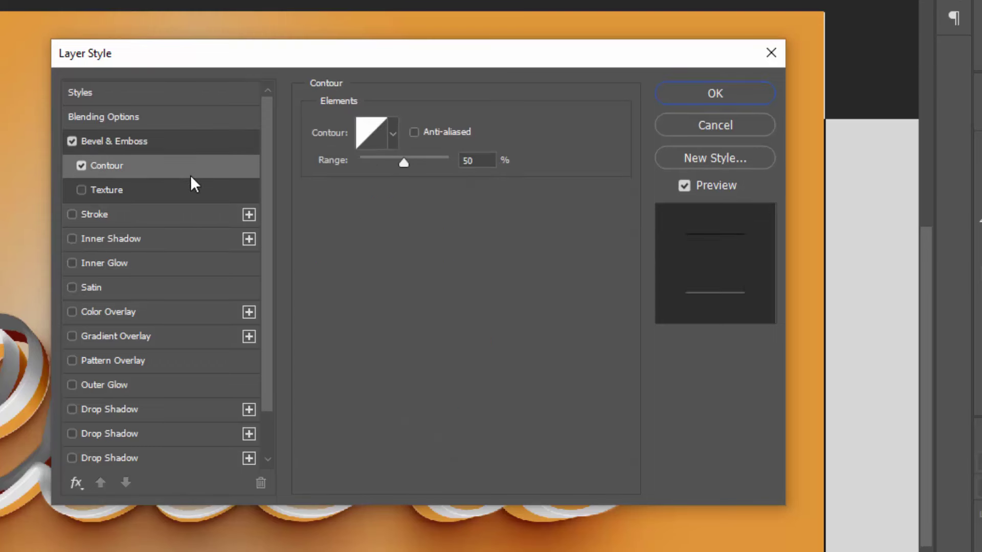
left_click_drag(489, 162, 461, 162)
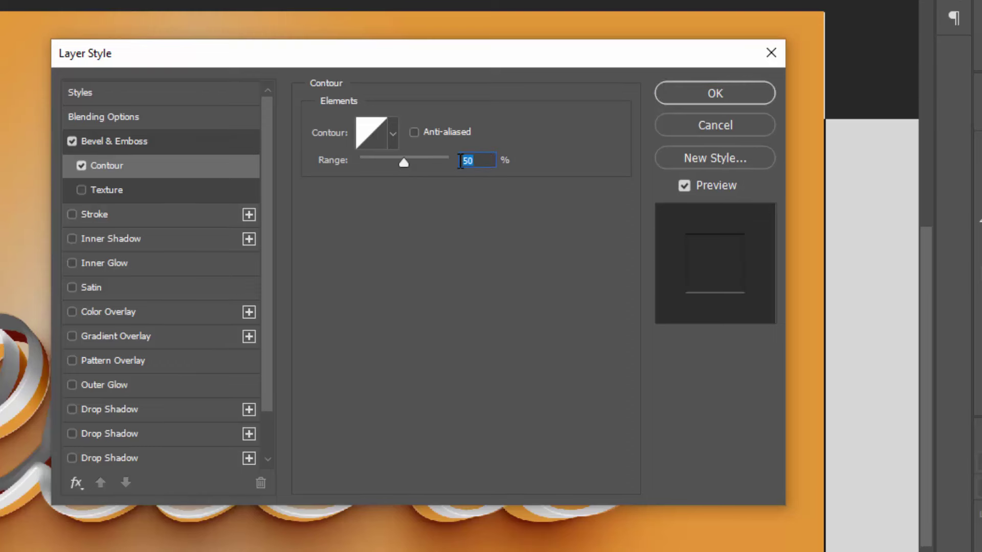
left_click(140, 339)
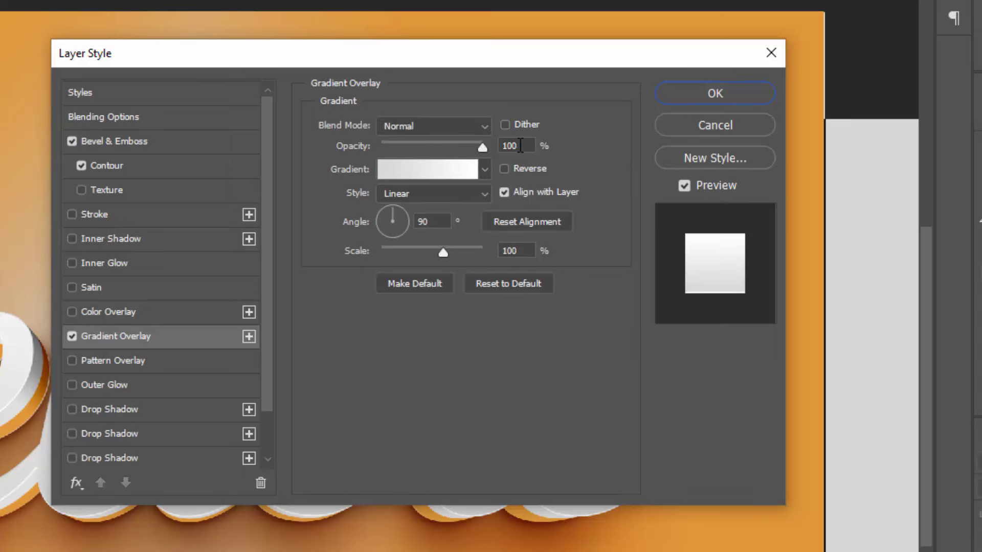
left_click(432, 176)
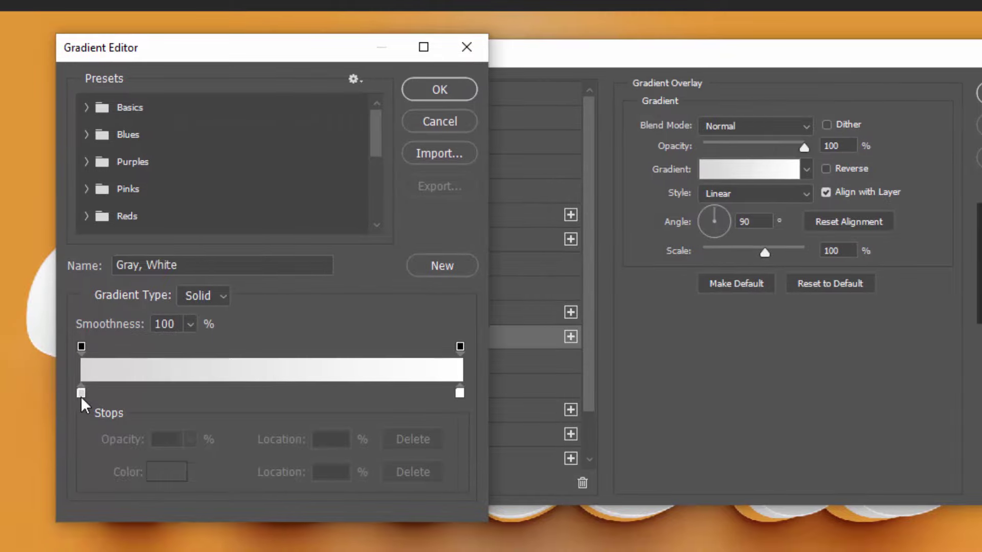
left_click(80, 396)
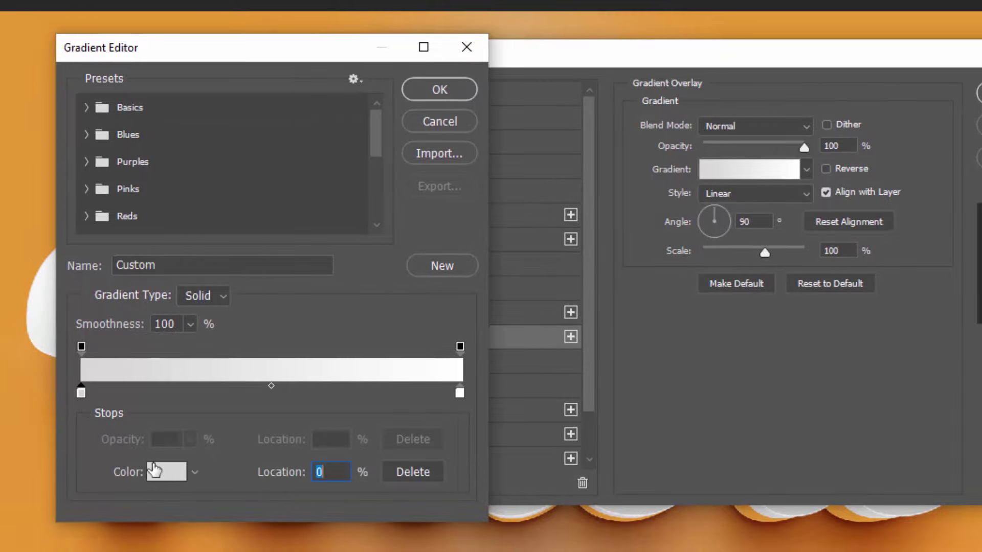
left_click(184, 476)
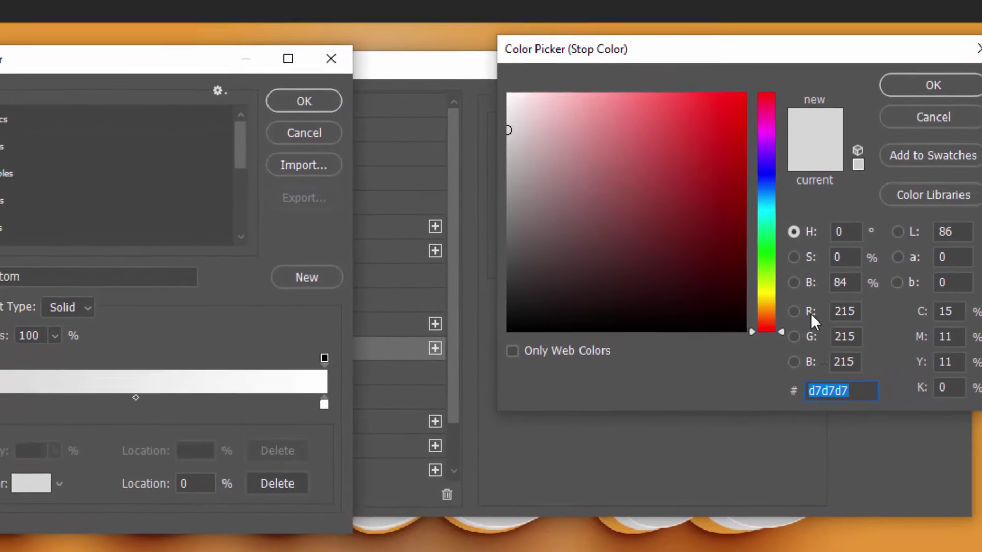
left_click_drag(708, 60, 644, 110)
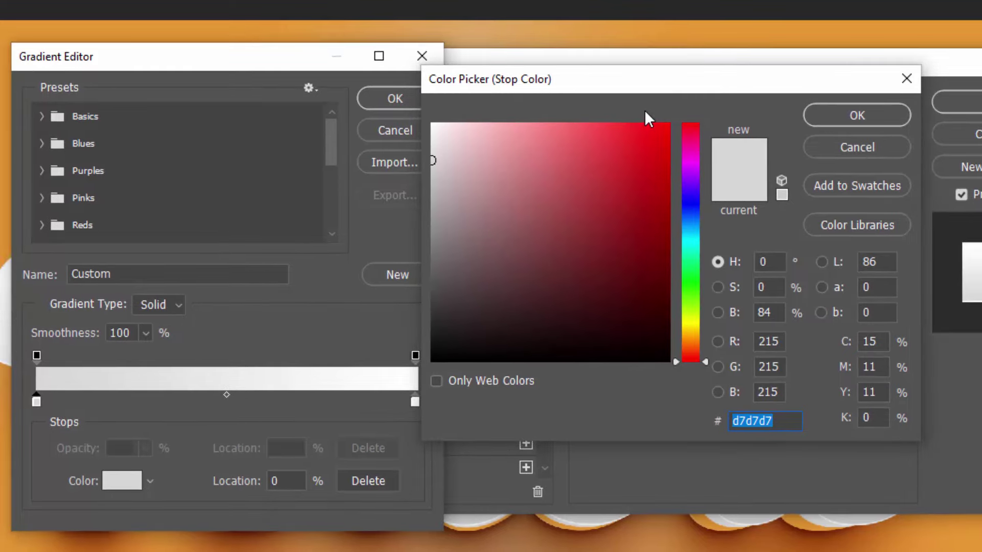
type("a5a5a")
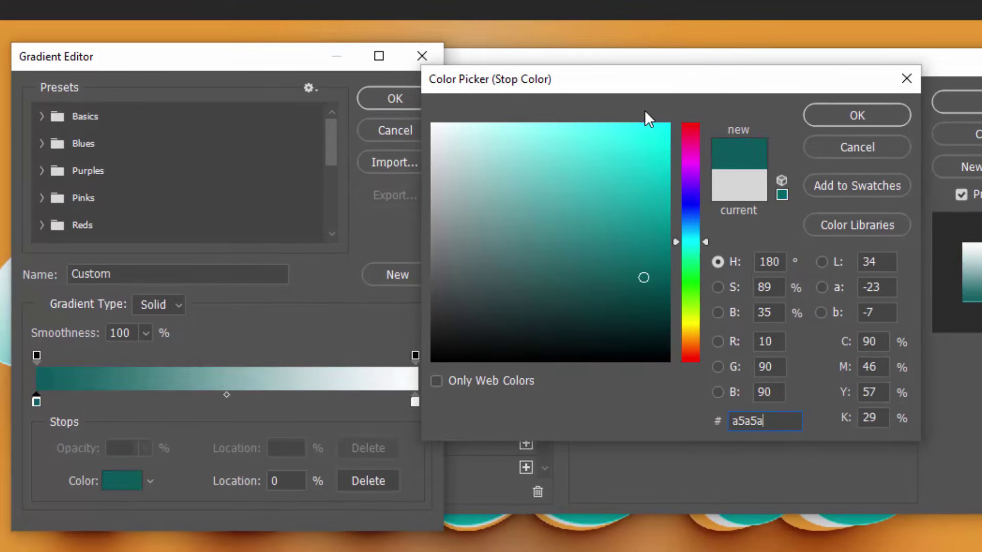
type("5")
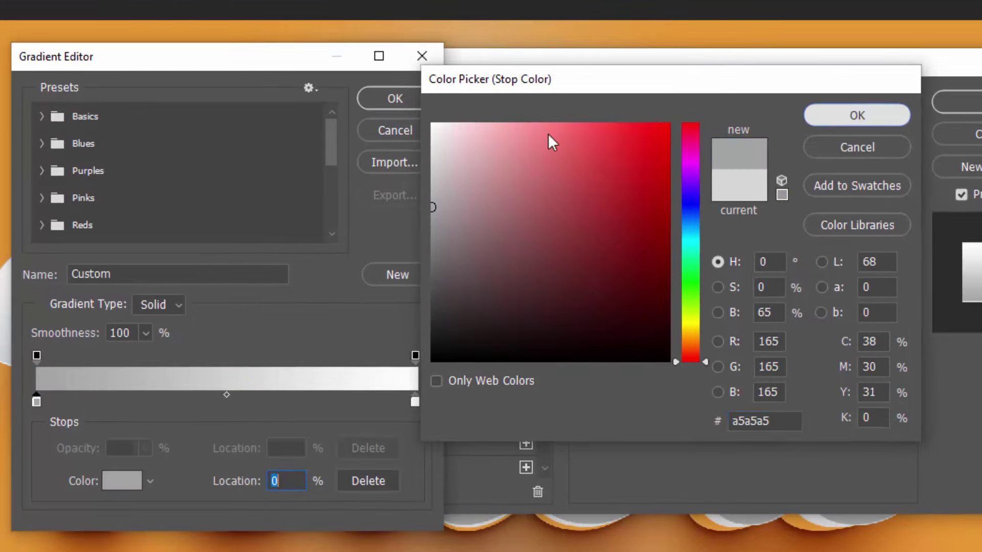
key("Return")
Keep the gradient's right stop white, set its scale to 135% and apply the style
left_click(414, 401)
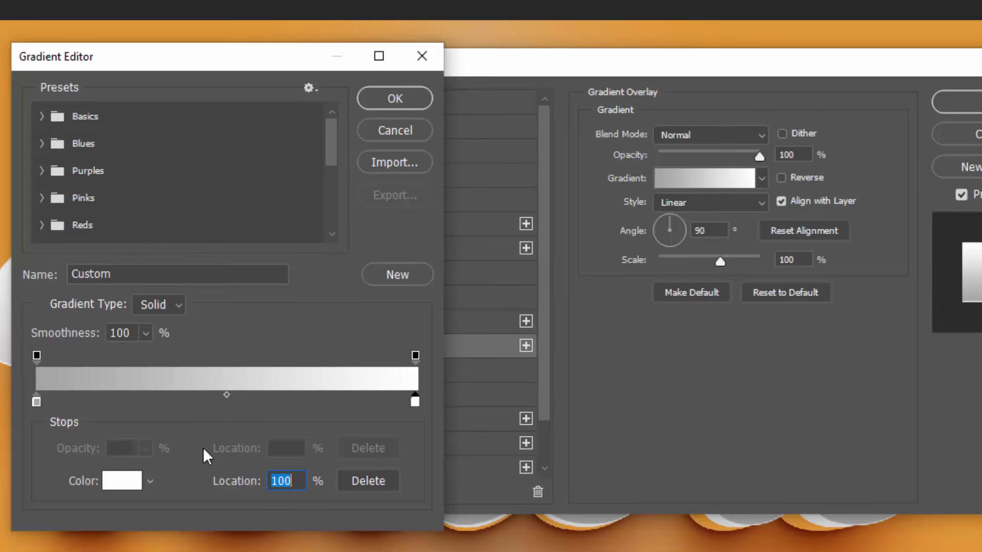
left_click(120, 483)
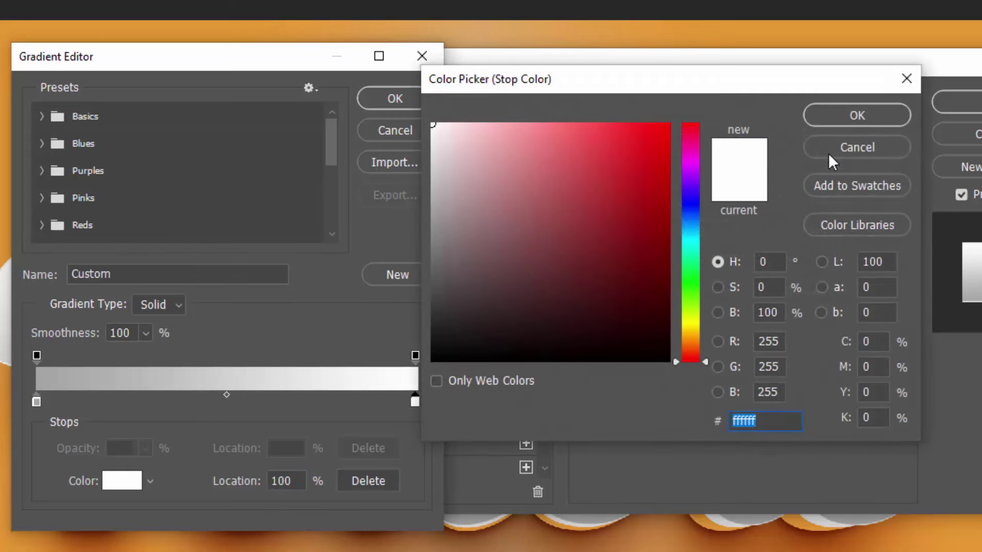
left_click(834, 117)
left_click(401, 97)
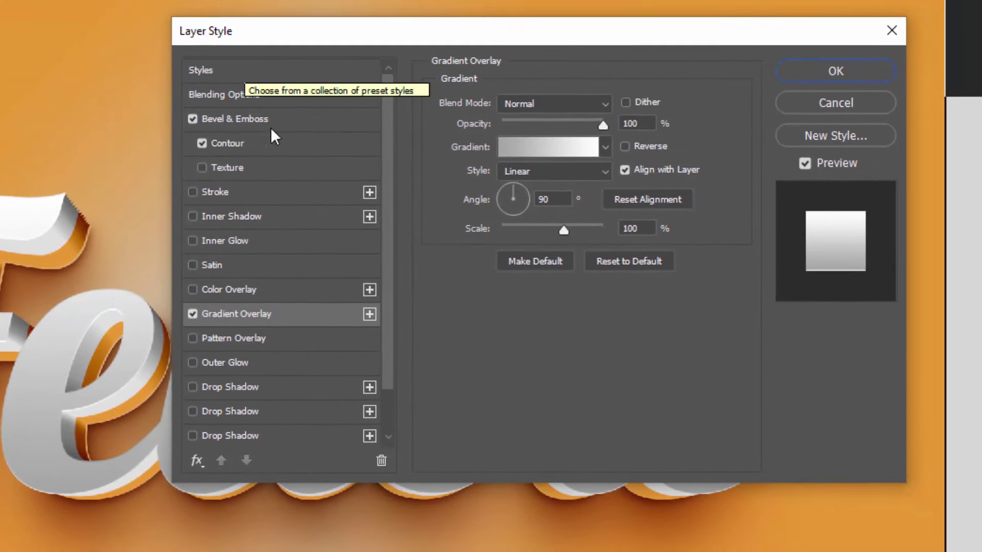
double_click(540, 199)
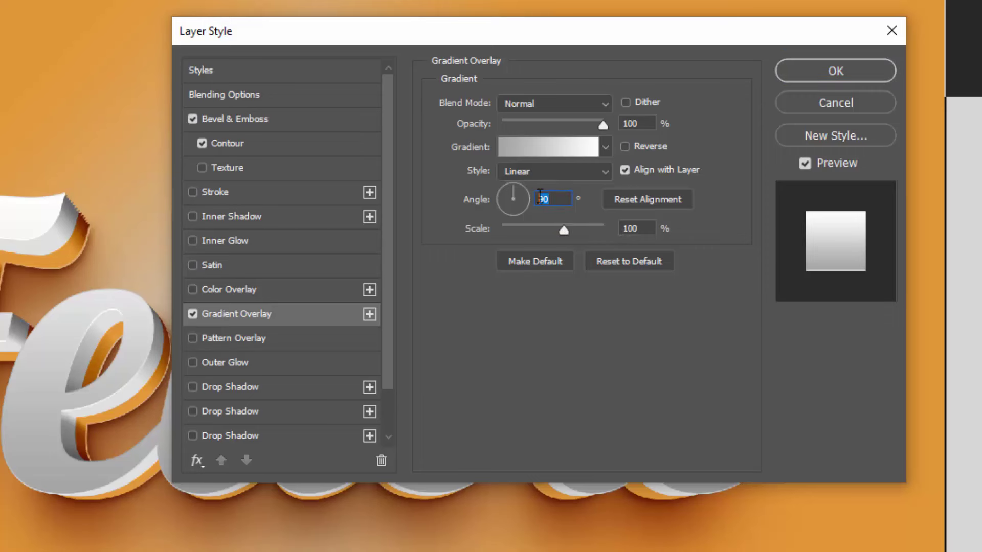
double_click(652, 228)
type("1")
type("35")
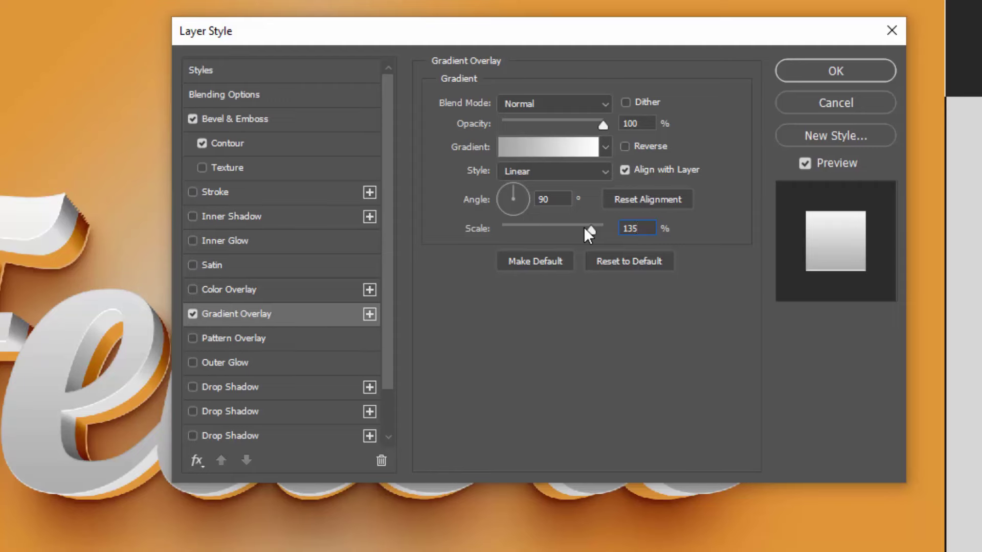
left_click(816, 77)
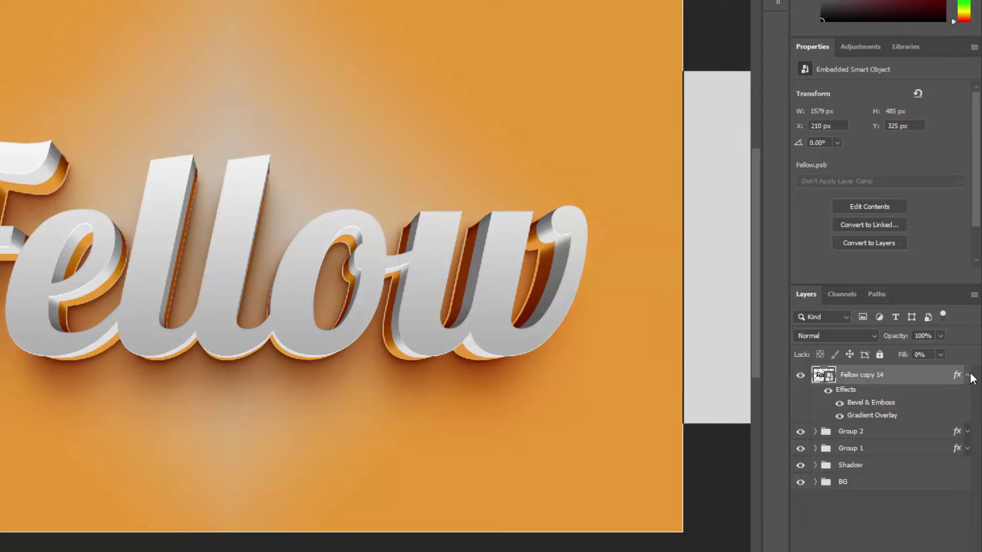
Collapse the text layer's effects, select the Shadow layer and zoom to 200% on the letters
left_click(970, 377)
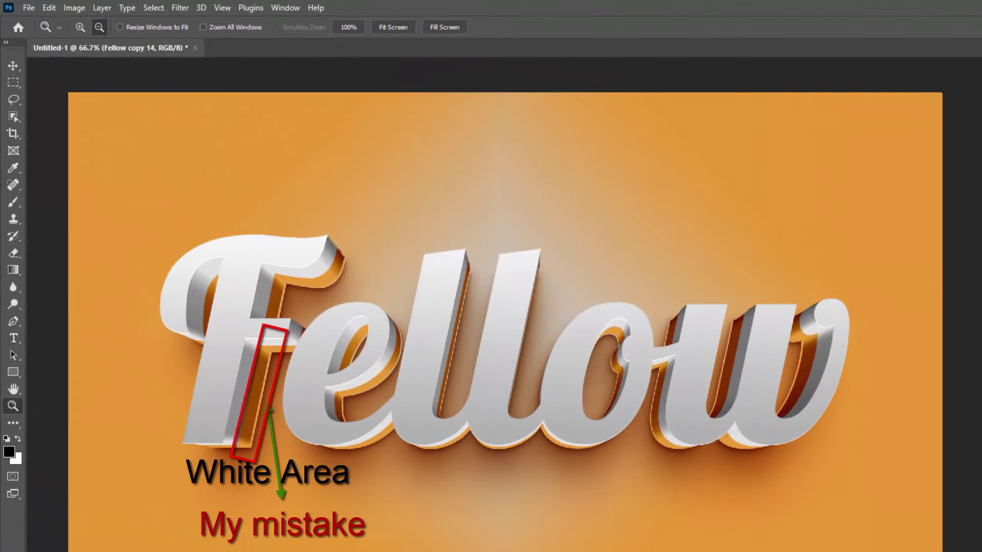
left_click(966, 526)
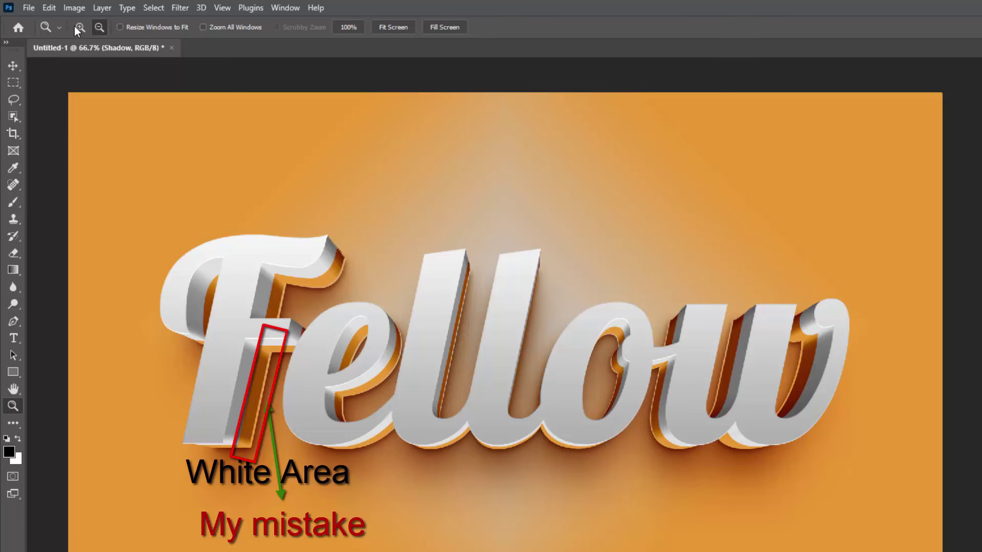
left_click(450, 351)
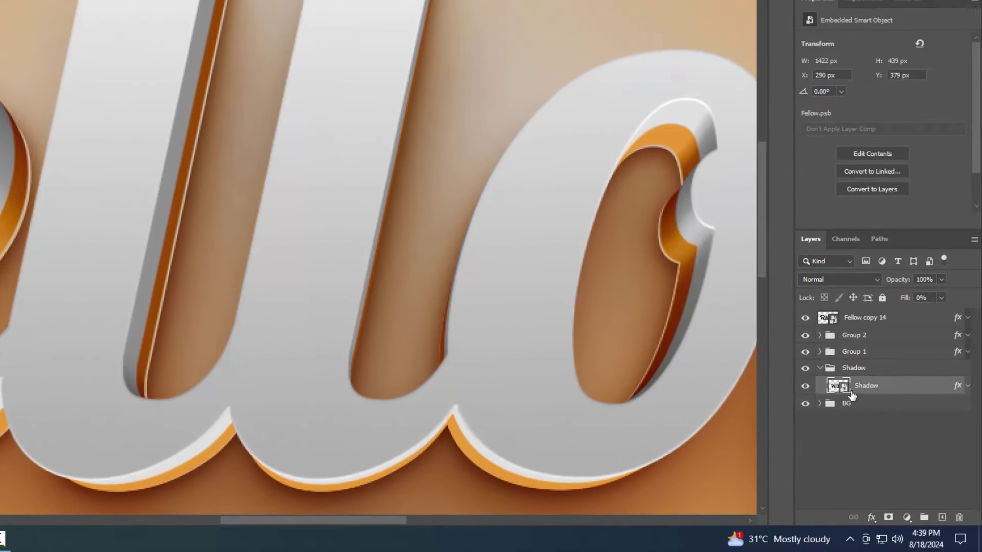
Create a transformed Shadow copy, hide the original, nudge the copy left and up, then fit to screen
key("ctrl+shift+alt+t")
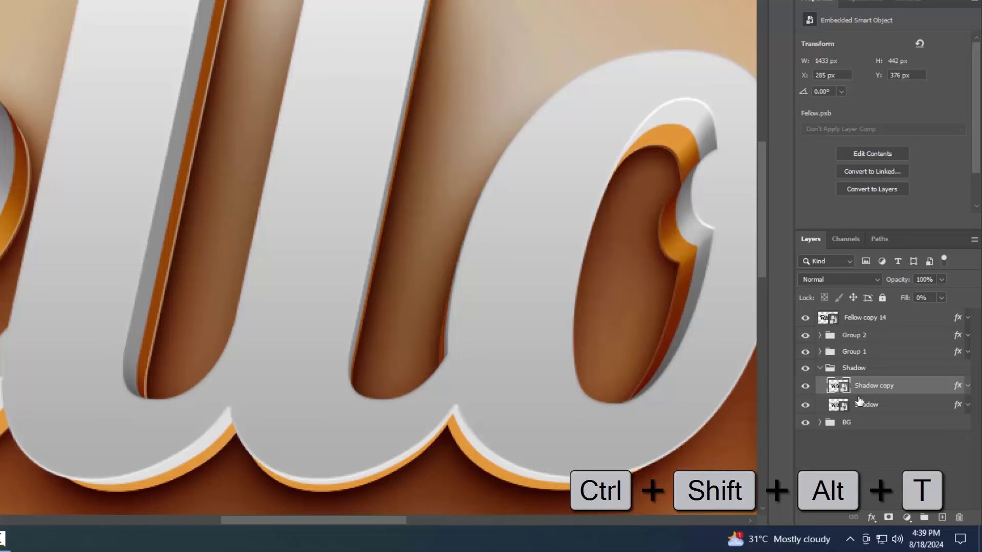
left_click(805, 407)
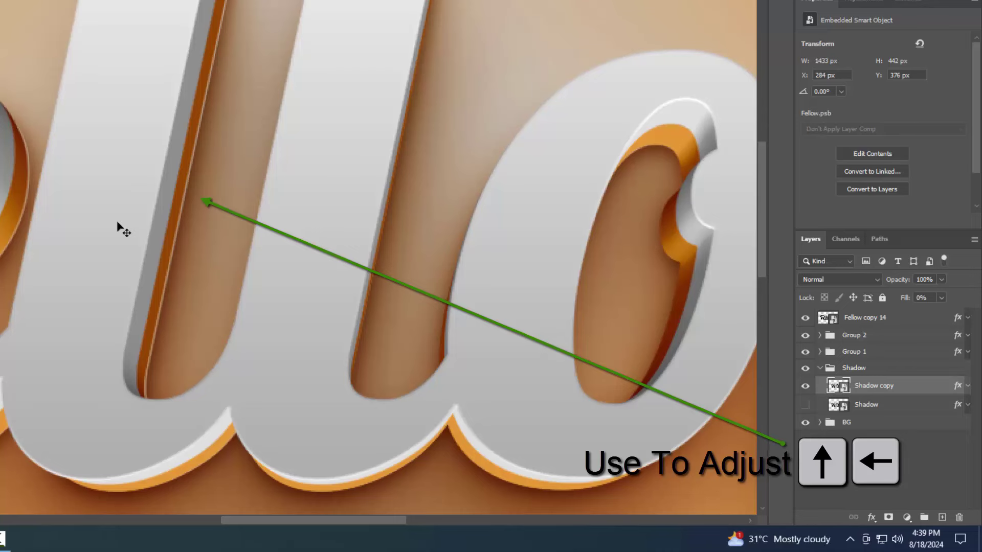
key("Left")
key("Up")
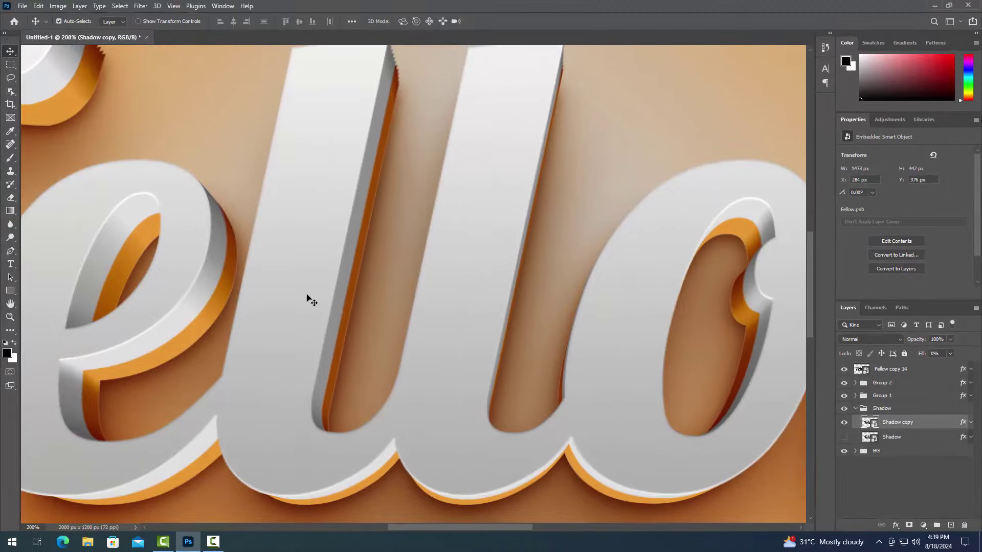
left_click(10, 317)
left_click(311, 23)
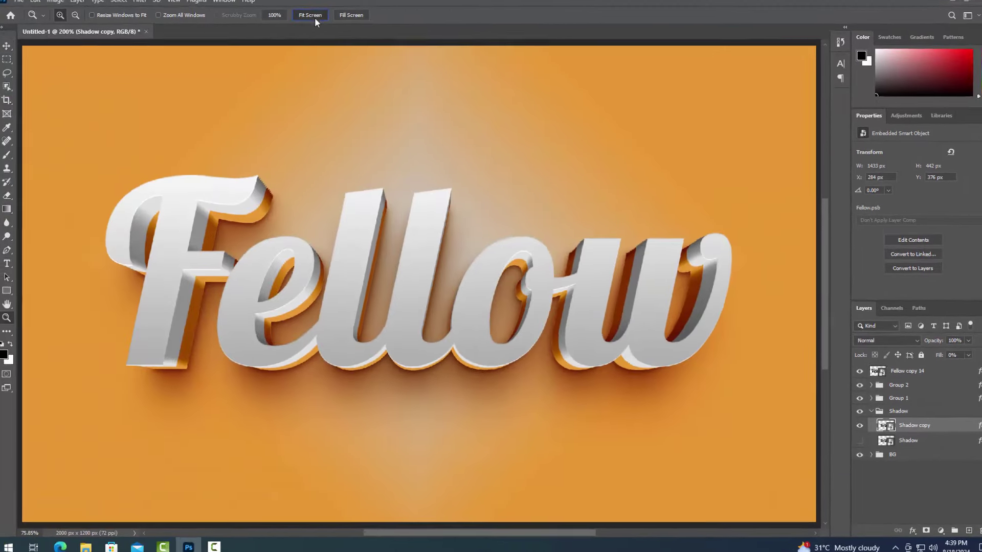